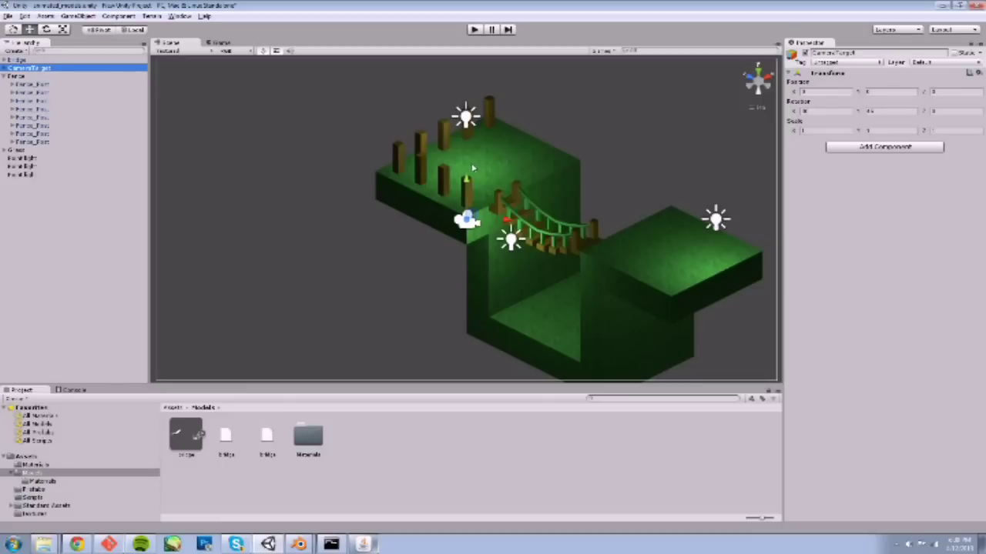
- Switch to Blender and select the chest's lid and body in turn, ending with the lid selected
{"action": "left_click", "coordinate": [298, 544]}
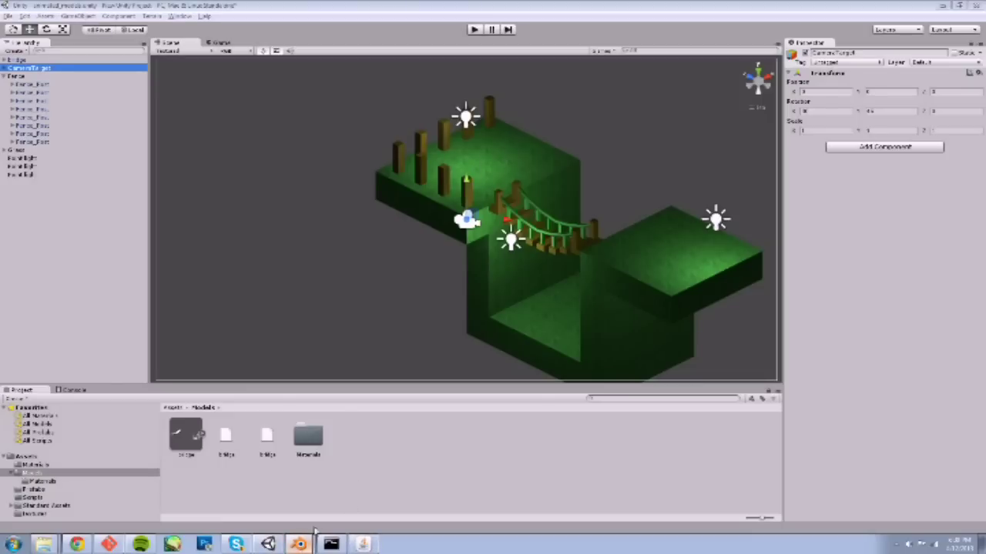
{"action": "scroll", "coordinate": [537, 324], "scroll_direction": "down", "scroll_amount": 5}
{"action": "key", "text": "KP_5"}
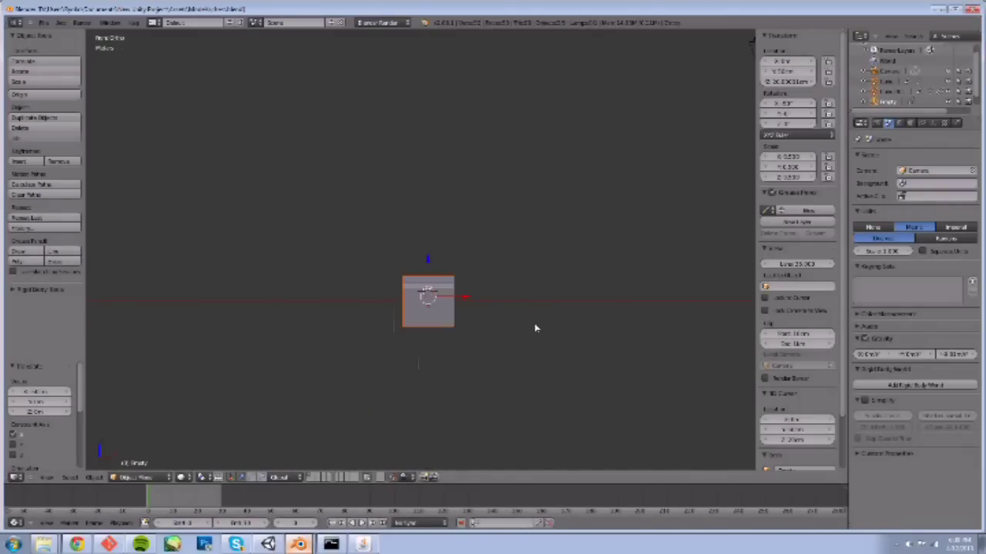
{"action": "scroll", "coordinate": [537, 324], "scroll_direction": "up", "scroll_amount": 2}
{"action": "mouse_move", "coordinate": [535, 324]}
{"action": "middle_mouse_down"}
{"action": "mouse_move", "coordinate": [493, 326]}
{"action": "mouse_move", "coordinate": [403, 288]}
{"action": "mouse_move", "coordinate": [429, 337]}
{"action": "middle_mouse_up"}
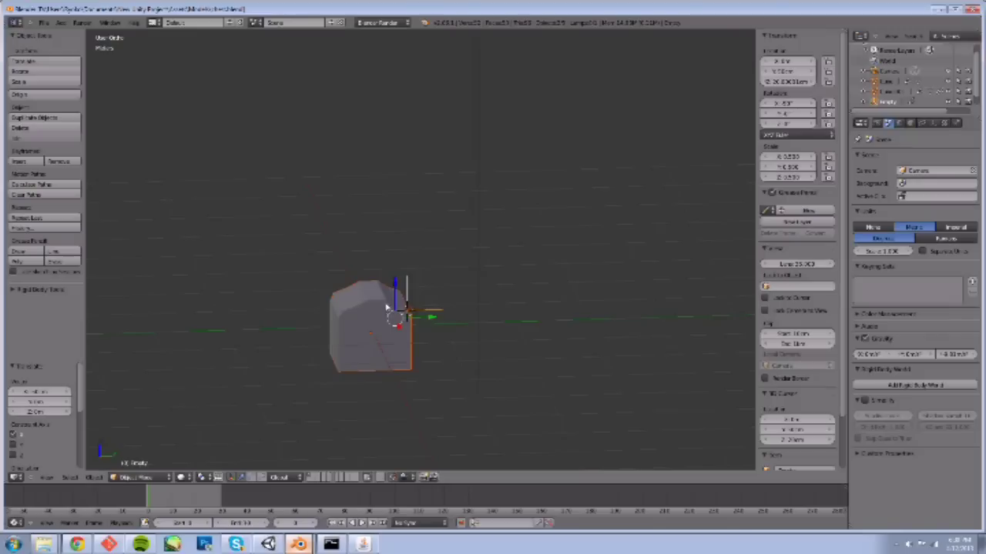
{"action": "right_click", "coordinate": [352, 308]}
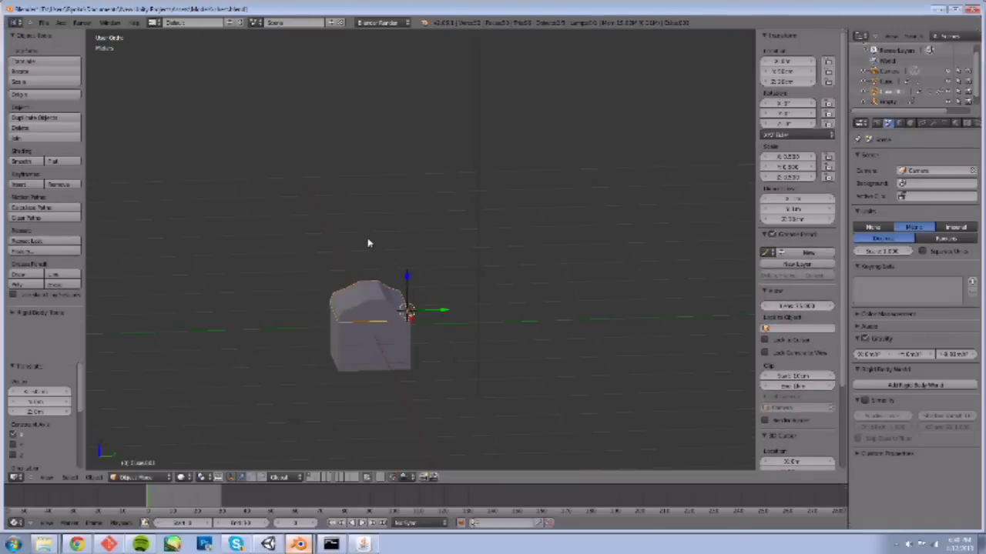
{"action": "right_click", "coordinate": [384, 345]}
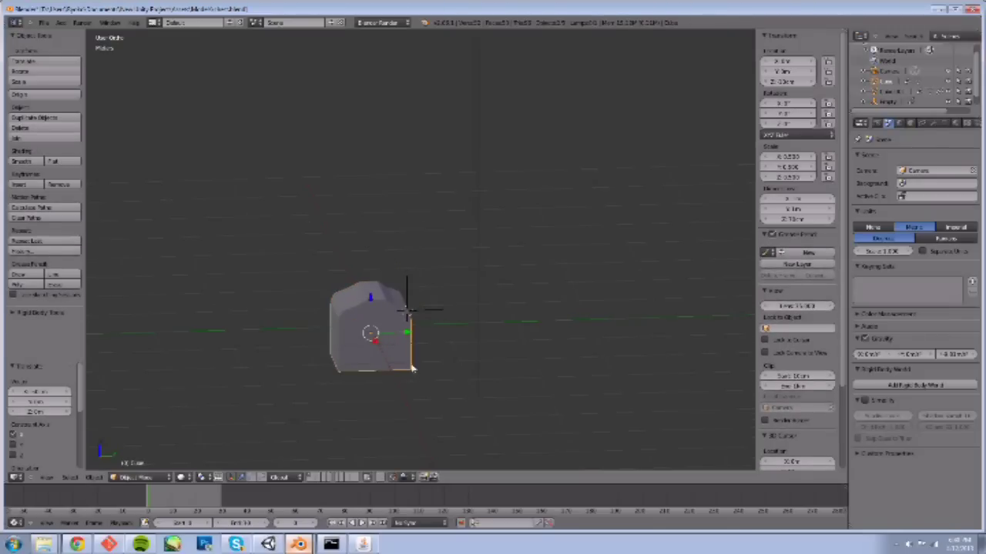
{"action": "right_click", "coordinate": [352, 289]}
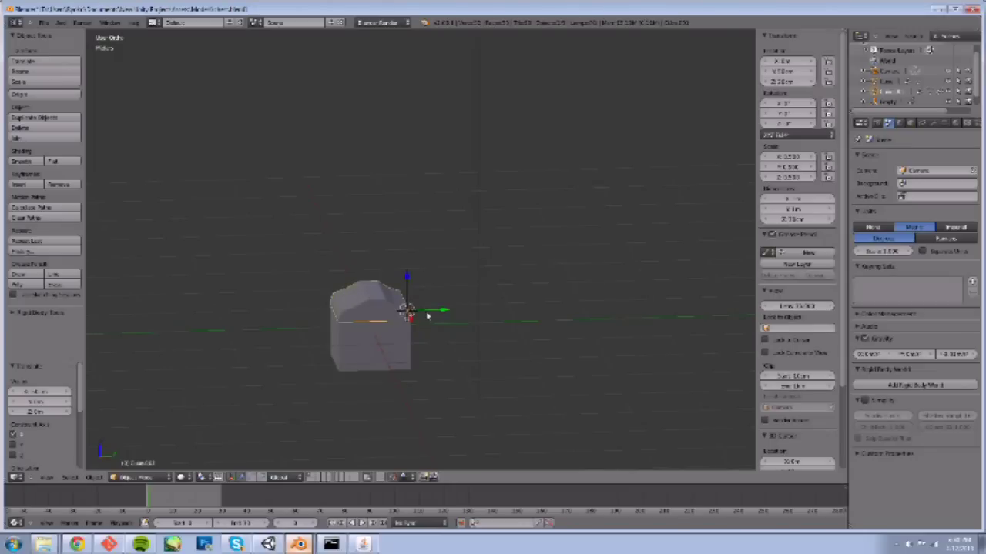
- Move the lid away from the chest body along the Y axis, and undo the move
{"action": "key", "text": "g"}
{"action": "key", "text": "y"}
{"action": "left_click", "coordinate": [567, 308]}
{"action": "middle_click_drag", "start_coordinate": [331, 224], "coordinate": [454, 255]}
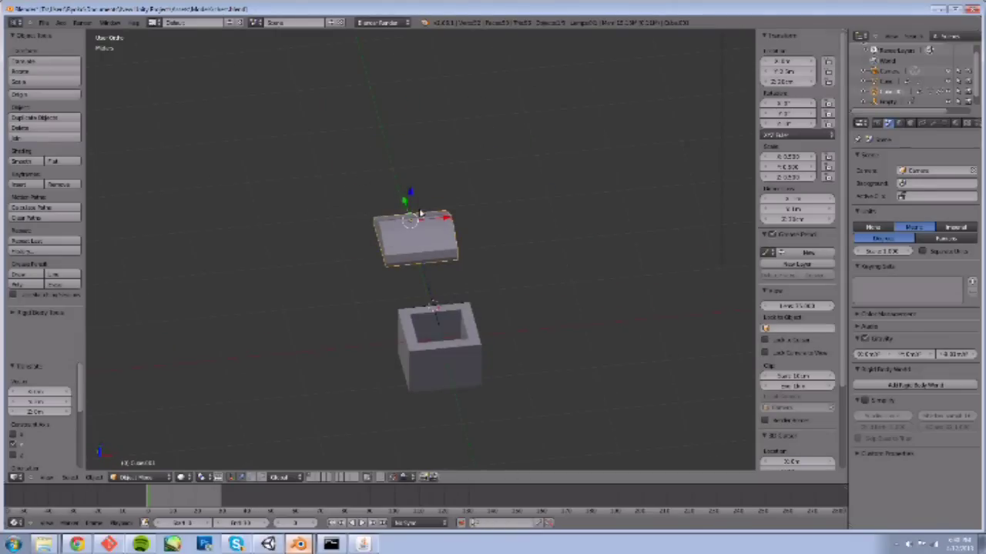
{"action": "key", "text": "ctrl+z"}
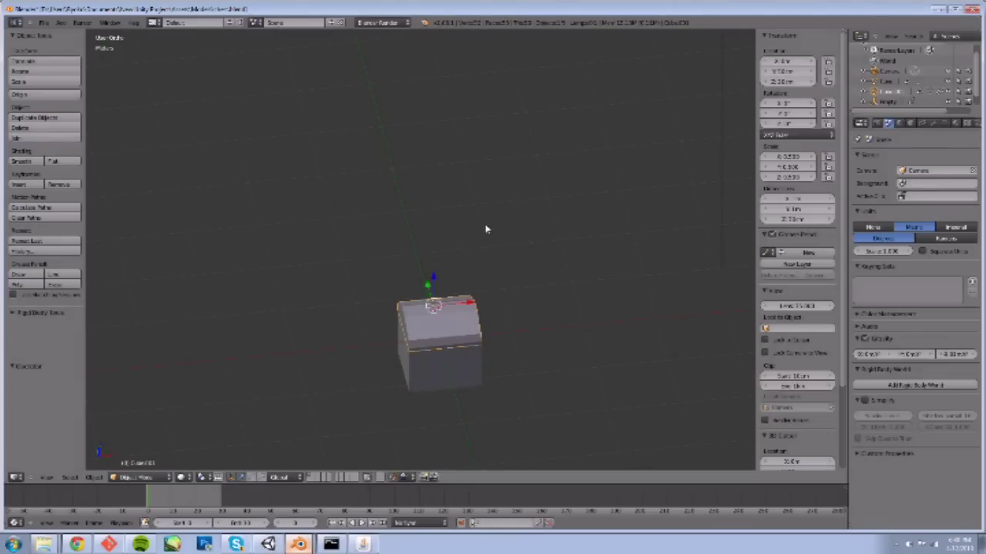
- Insert a Rotation keyframe for the closed lid at frame 0
{"action": "middle_click_drag", "start_coordinate": [541, 297], "coordinate": [419, 259]}
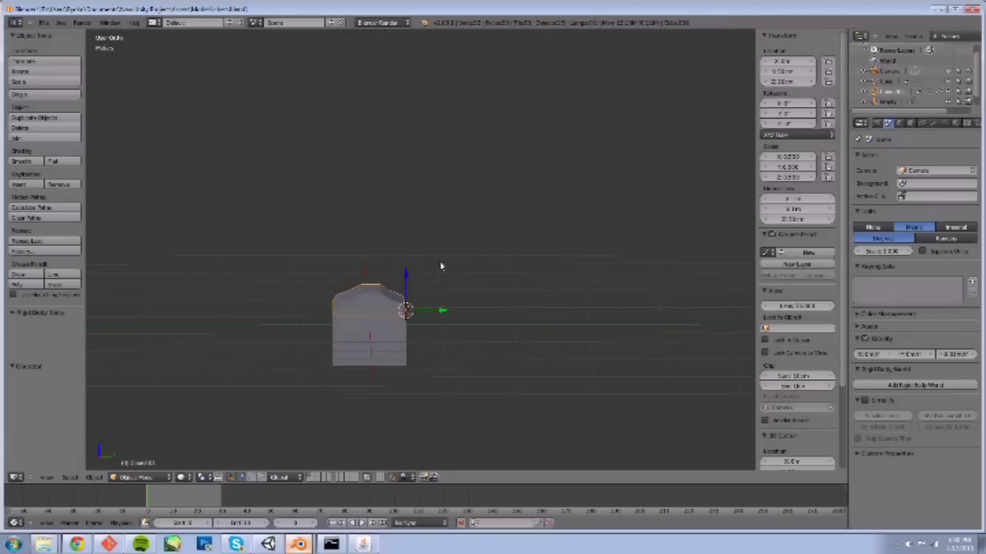
{"action": "scroll", "coordinate": [458, 287], "scroll_direction": "up", "scroll_amount": 4}
{"action": "scroll", "coordinate": [460, 286], "scroll_direction": "down", "scroll_amount": 4}
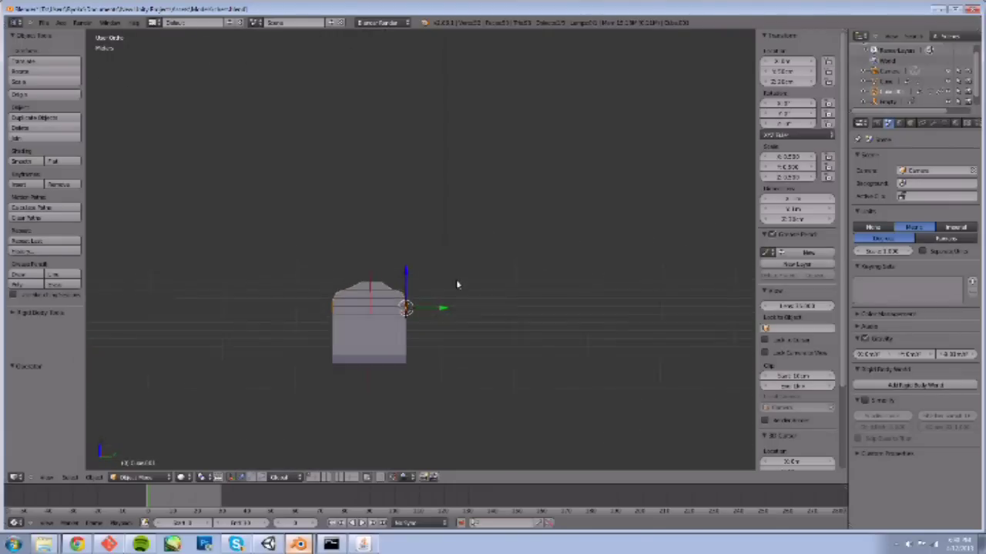
{"action": "middle_click_drag", "start_coordinate": [456, 284], "coordinate": [460, 330]}
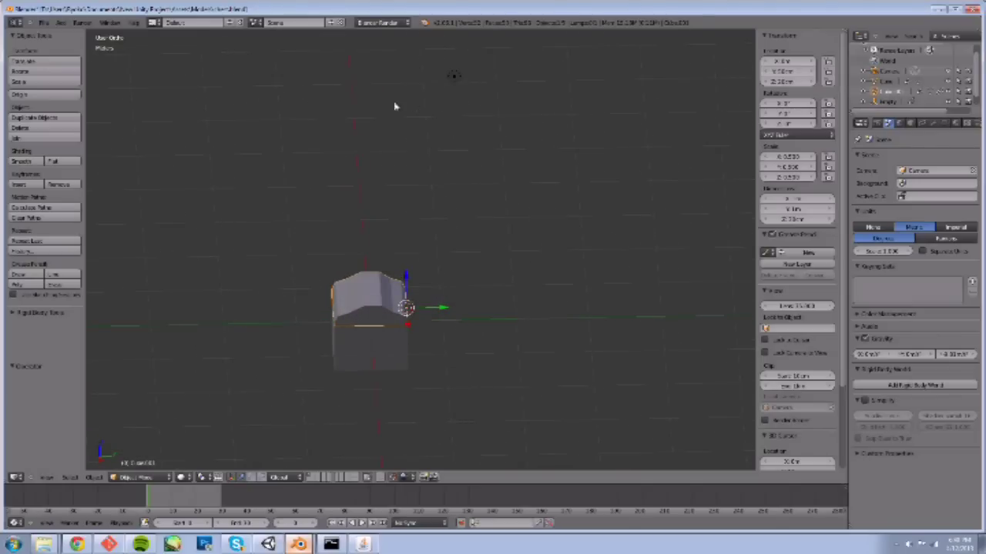
{"action": "middle_click_drag", "start_coordinate": [520, 279], "coordinate": [537, 267]}
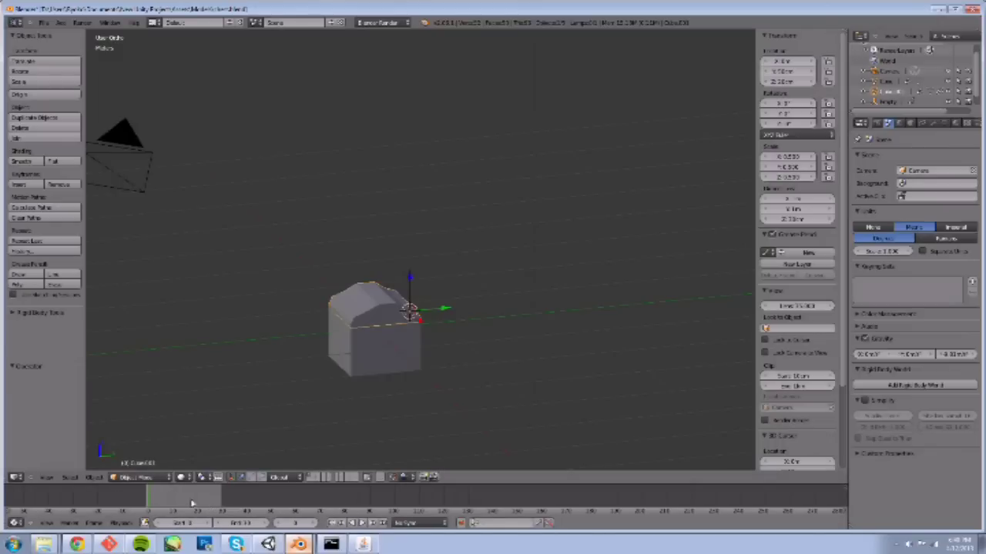
{"action": "left_click_drag", "start_coordinate": [191, 504], "coordinate": [149, 503]}
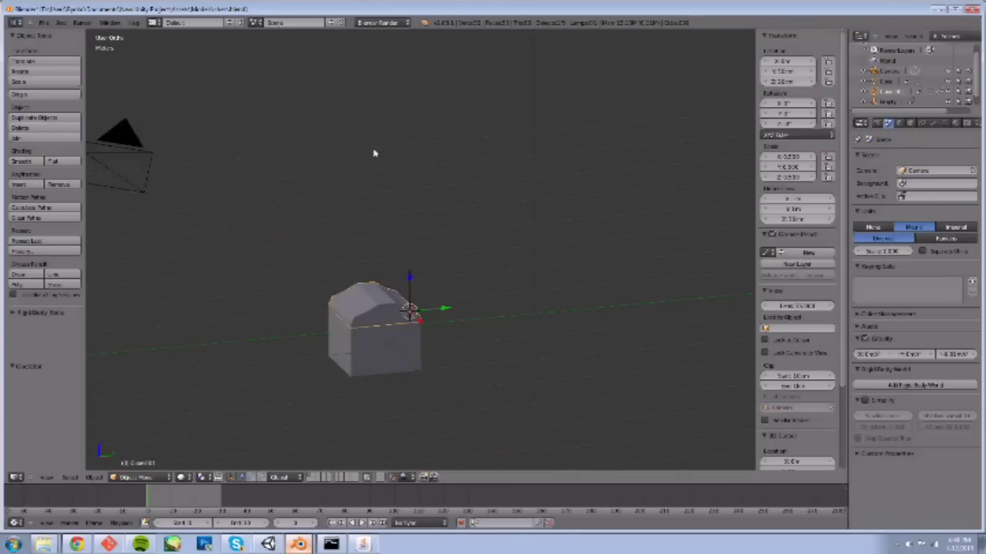
{"action": "left_click", "coordinate": [347, 117]}
{"action": "key", "text": "i"}
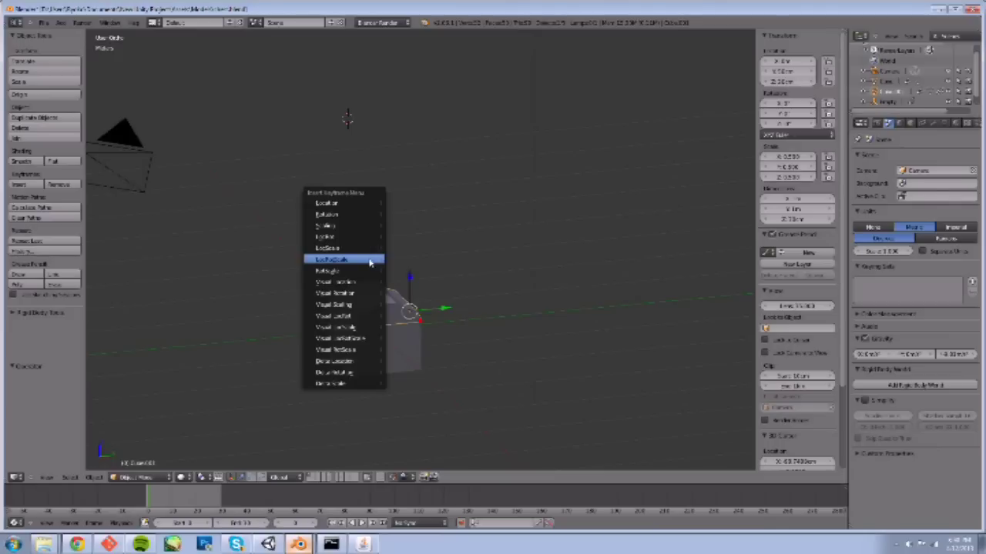
{"action": "left_click", "coordinate": [342, 216]}
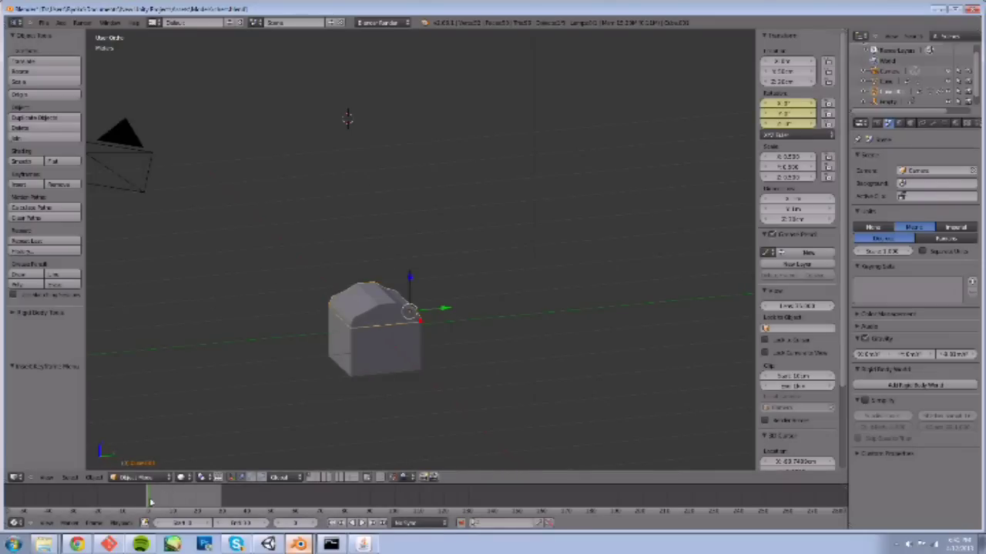
- Delete the lid's keyframe at frame 0
{"action": "mouse_move", "coordinate": [464, 354]}
{"action": "middle_mouse_down"}
{"action": "mouse_move", "coordinate": [486, 329]}
{"action": "mouse_move", "coordinate": [445, 346]}
{"action": "mouse_move", "coordinate": [458, 342]}
{"action": "middle_mouse_up"}
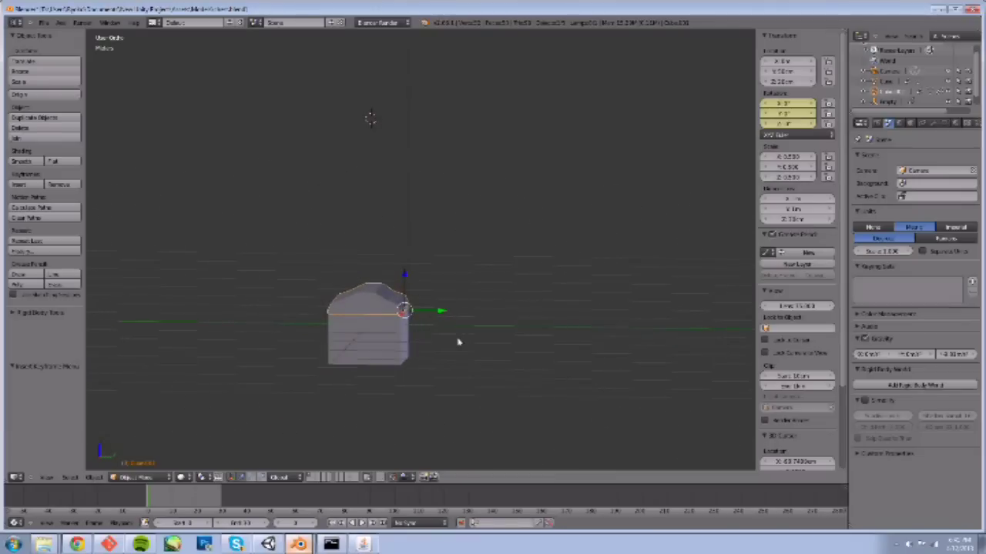
{"action": "key", "text": "alt+i"}
{"action": "left_click", "coordinate": [420, 283]}
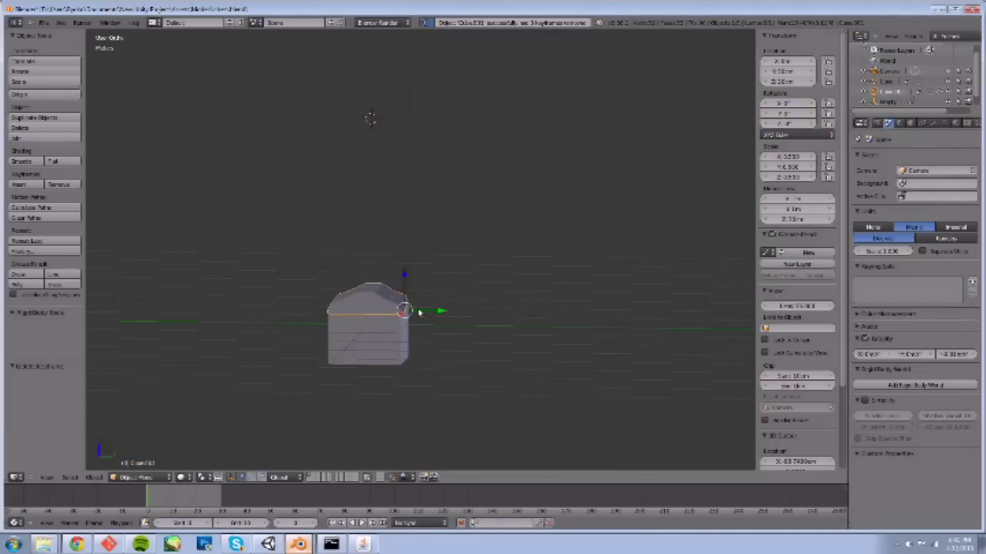
- Insert a Rotation keyframe for the closed chest lid at frame 0 and move the timeline to frame 30
{"action": "right_click", "coordinate": [358, 298]}
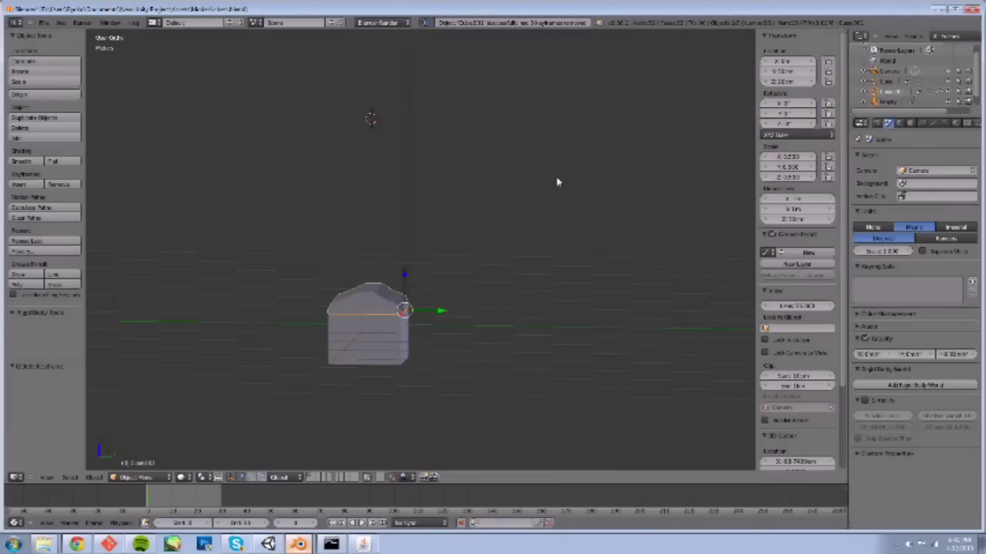
{"action": "scroll", "coordinate": [486, 335], "scroll_direction": "up", "scroll_amount": 4}
{"action": "scroll", "coordinate": [471, 324], "scroll_direction": "down", "scroll_amount": 6}
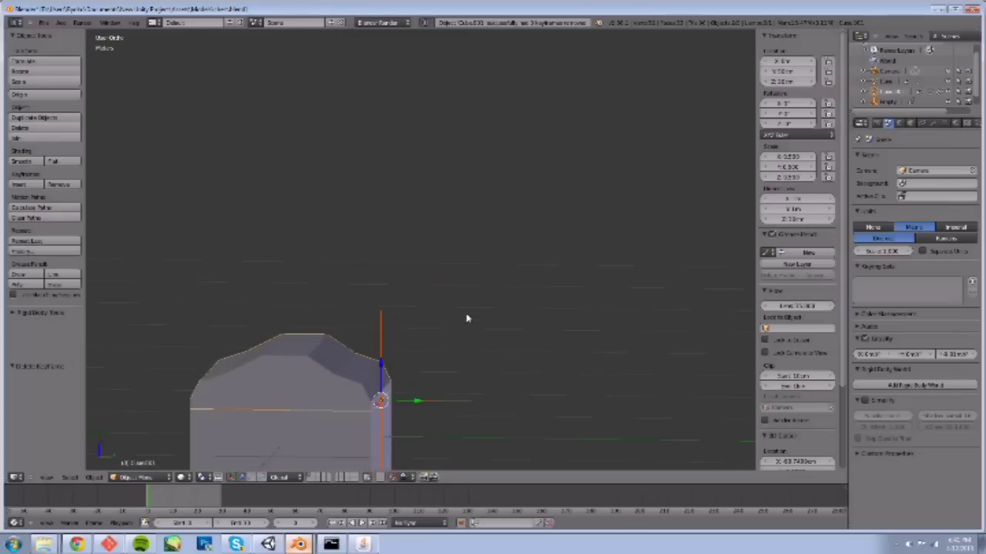
{"action": "scroll", "coordinate": [462, 325], "scroll_direction": "up", "scroll_amount": 2}
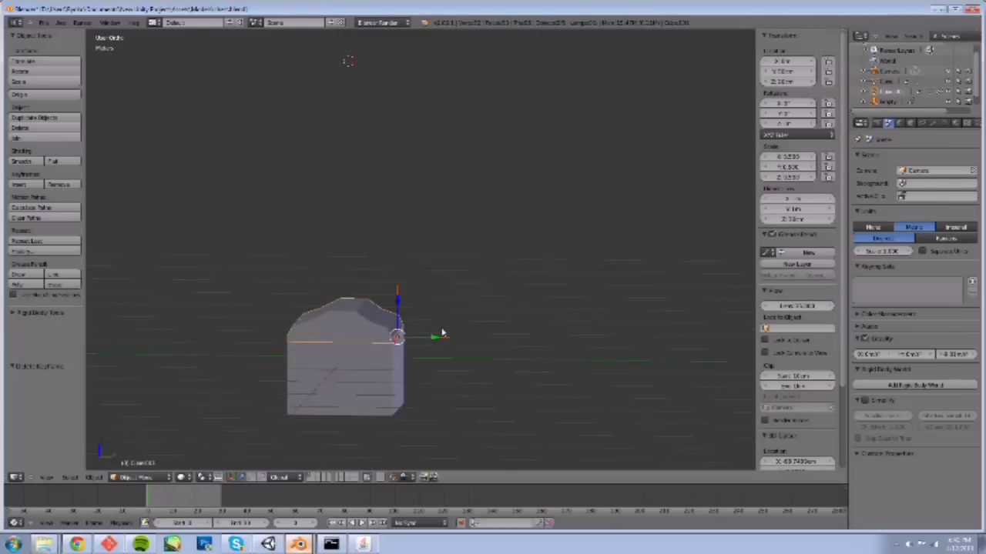
{"action": "key", "text": "i"}
{"action": "left_click", "coordinate": [452, 230]}
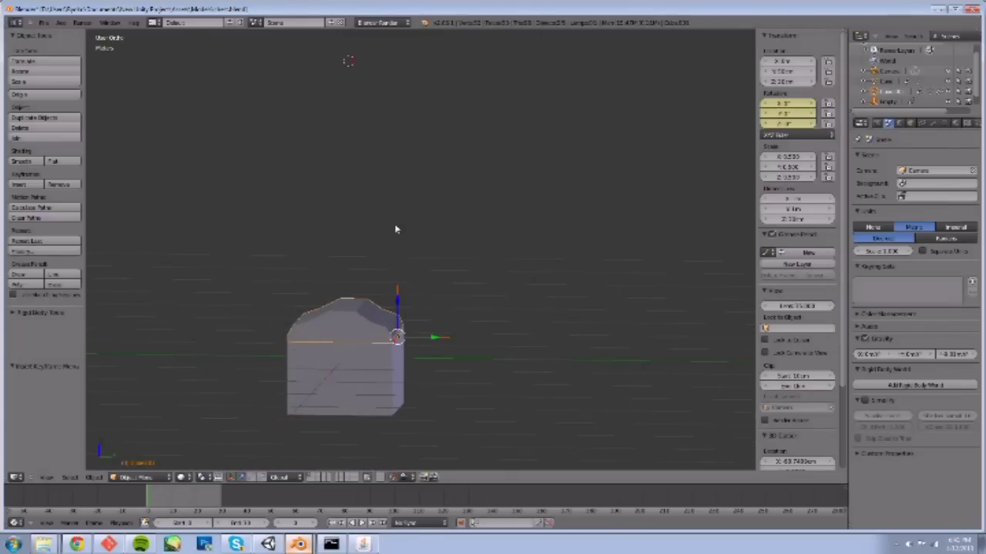
{"action": "left_click_drag", "start_coordinate": [149, 512], "coordinate": [219, 501]}
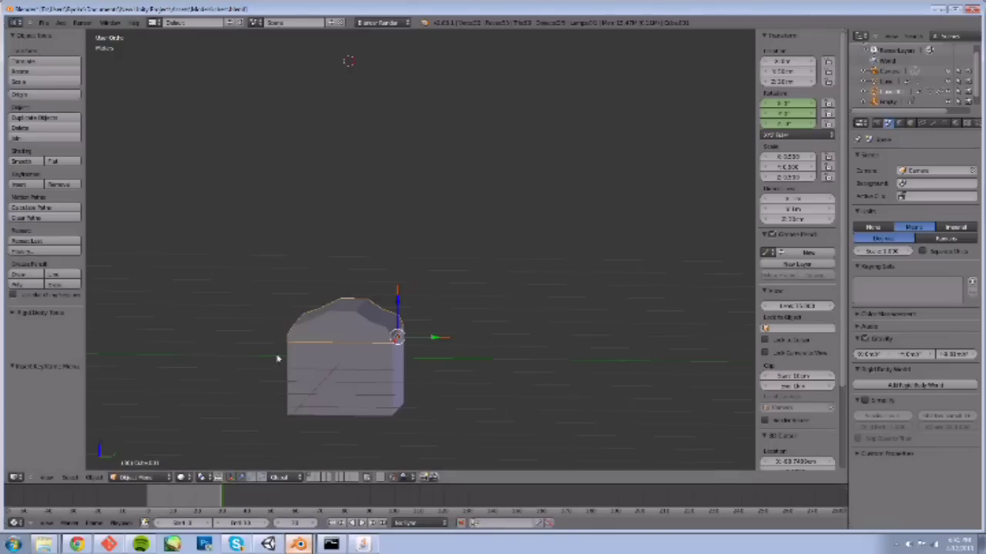
{"action": "key", "text": "r"}
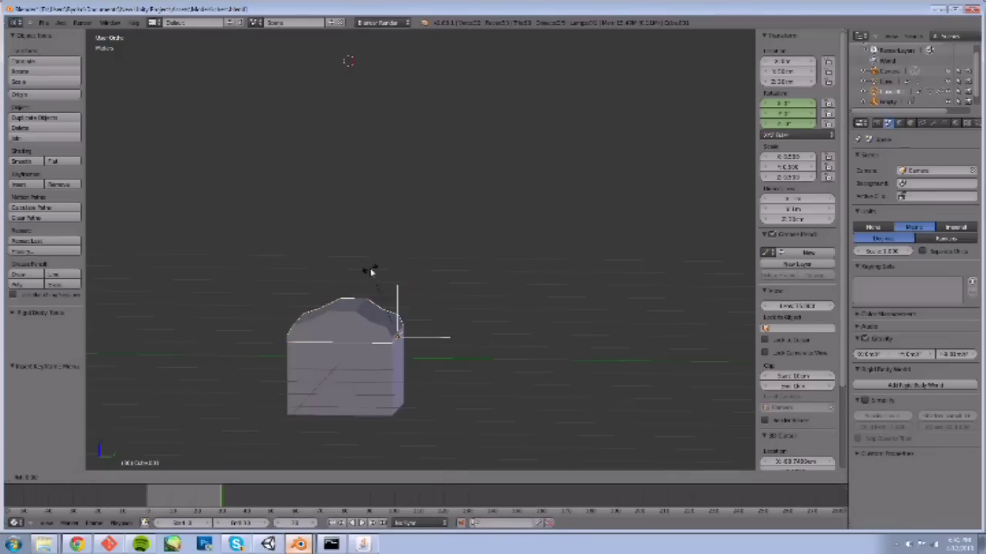
{"action": "type", "text": "x90"}
{"action": "key", "text": "Return"}
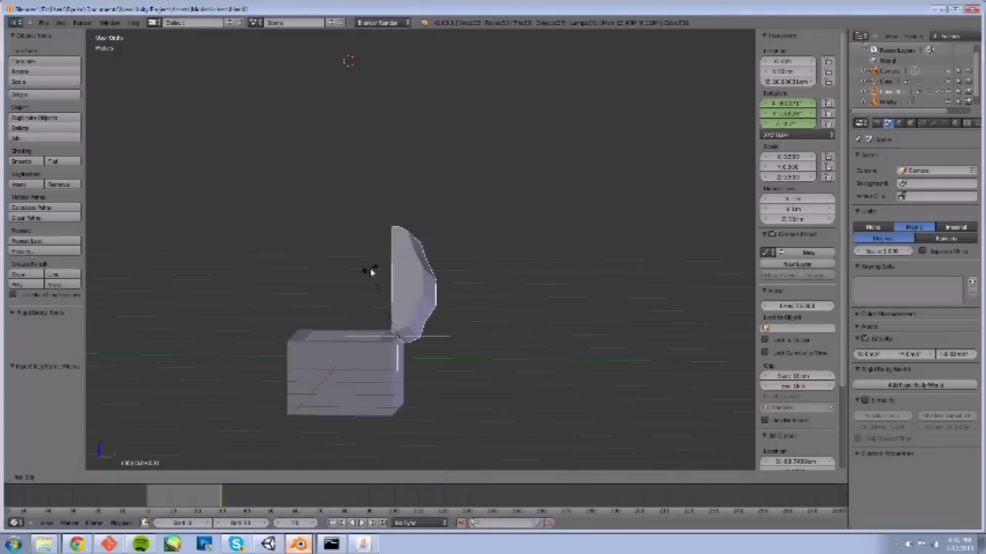
{"action": "key", "text": "r"}
{"action": "key", "text": "z"}
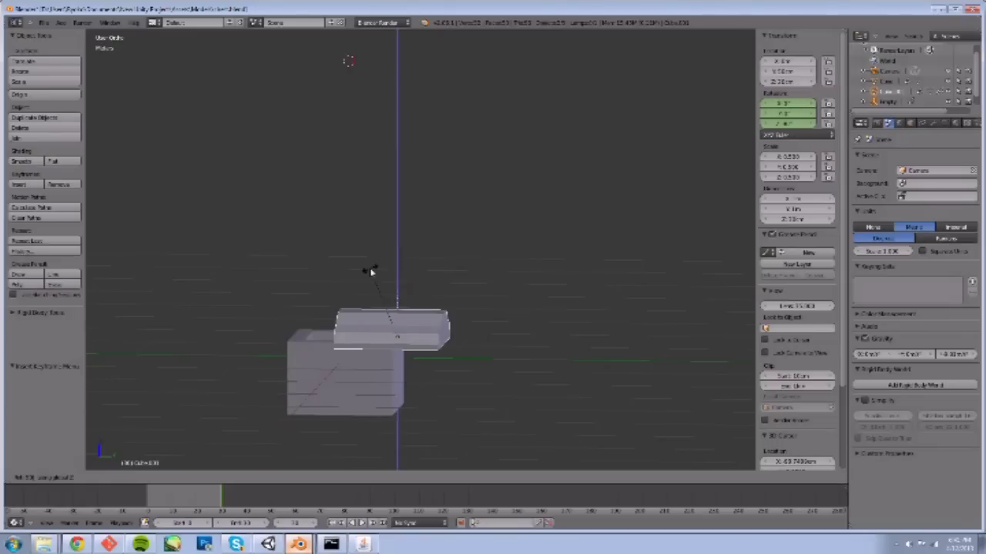
{"action": "type", "text": "180"}
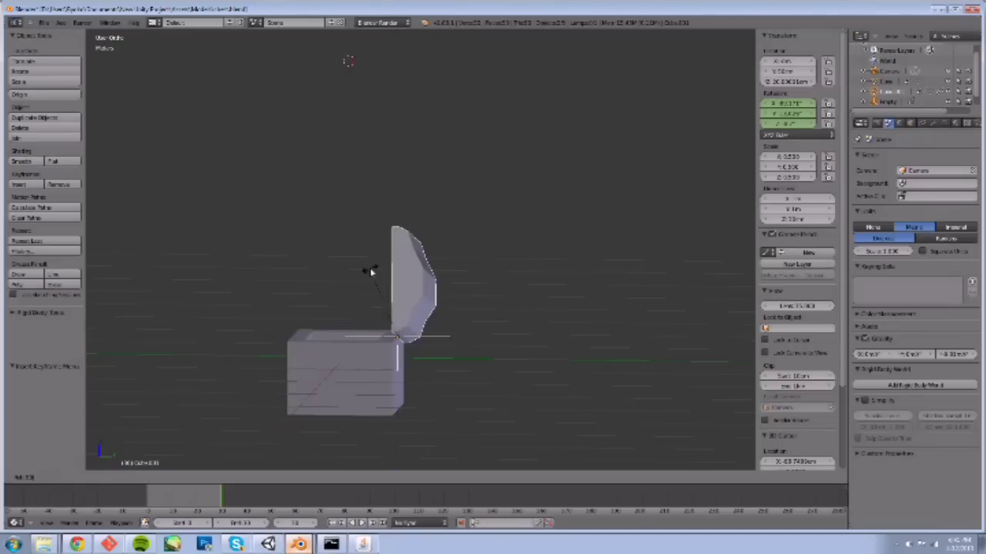
{"action": "type", "text": "zz"}
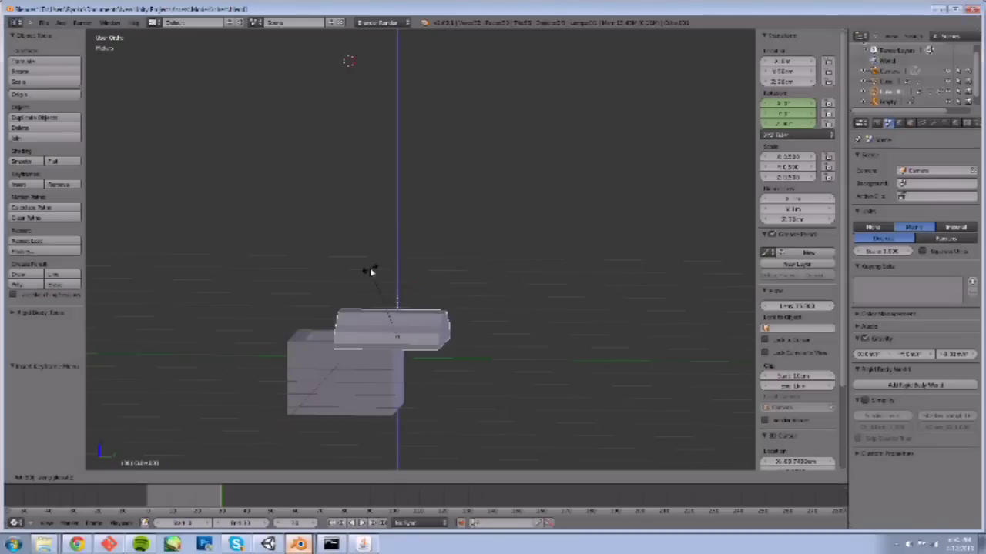
{"action": "key", "text": "Escape"}
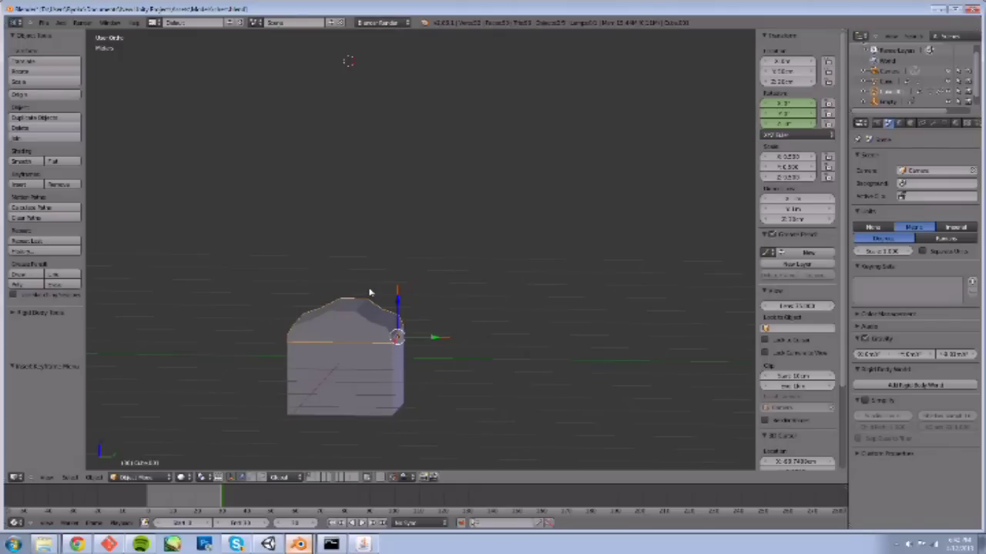
- Rotate the lid open by 90° around its hinge in the right orthographic view
{"action": "key", "text": "KP_1"}
{"action": "key", "text": "KP_3"}
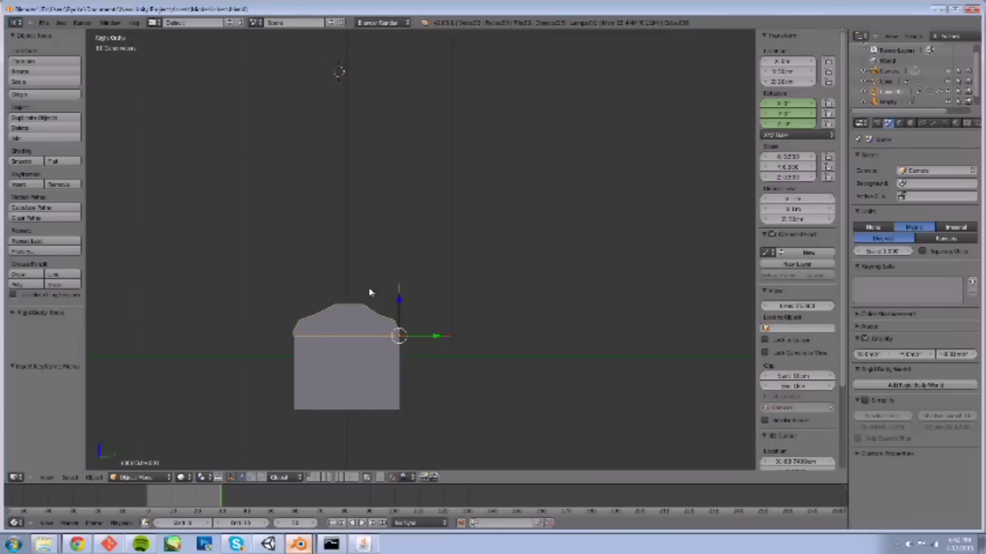
{"action": "type", "text": "r90"}
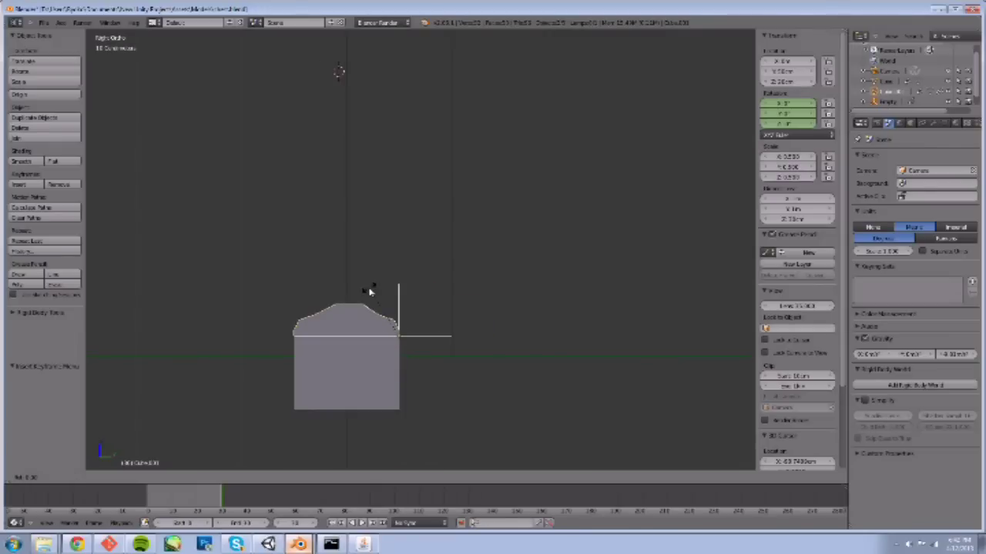
{"action": "key", "text": "Return"}
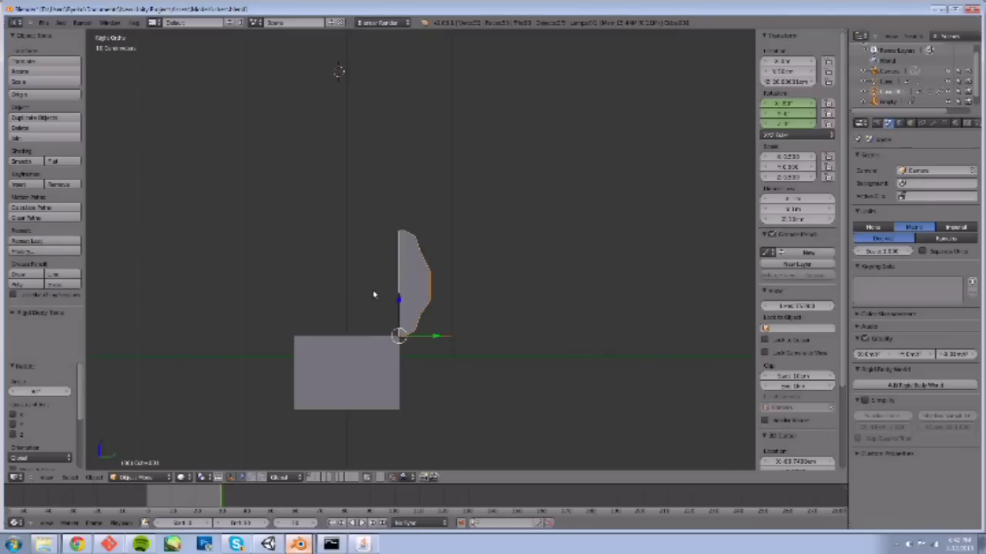
- Insert a Rotation keyframe for the open lid at frame 30 and scrub the timeline to preview the opening
{"action": "key", "text": "i"}
{"action": "left_click", "coordinate": [376, 292]}
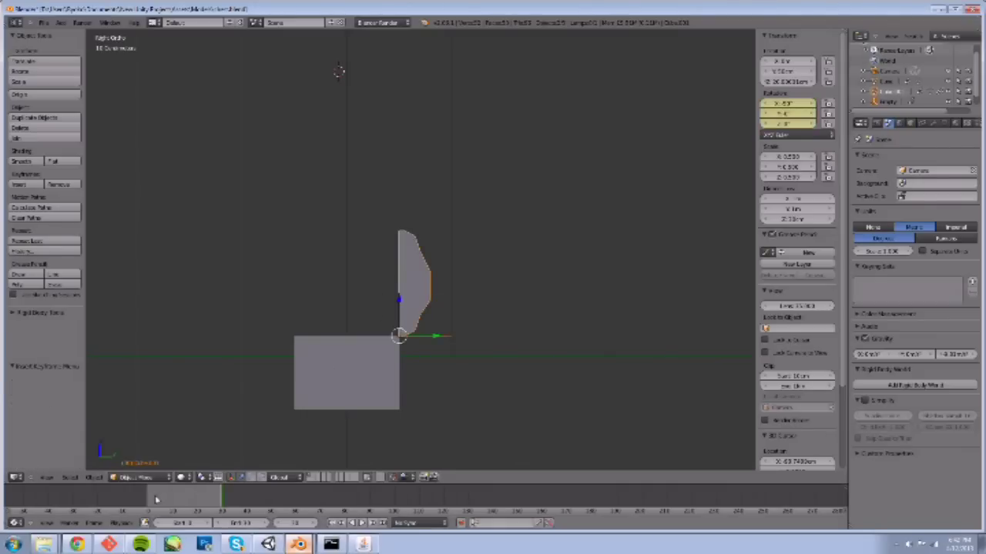
{"action": "left_click_drag", "start_coordinate": [150, 500], "coordinate": [222, 503]}
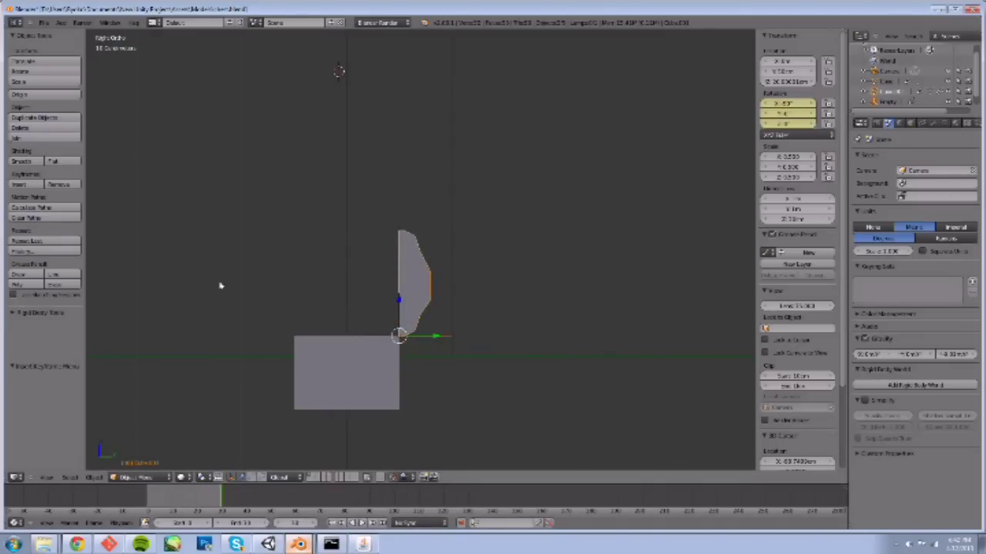
- Save the animated chest over its existing Blender file in the Unity project's assets
{"action": "middle_click_drag", "start_coordinate": [330, 251], "coordinate": [489, 369]}
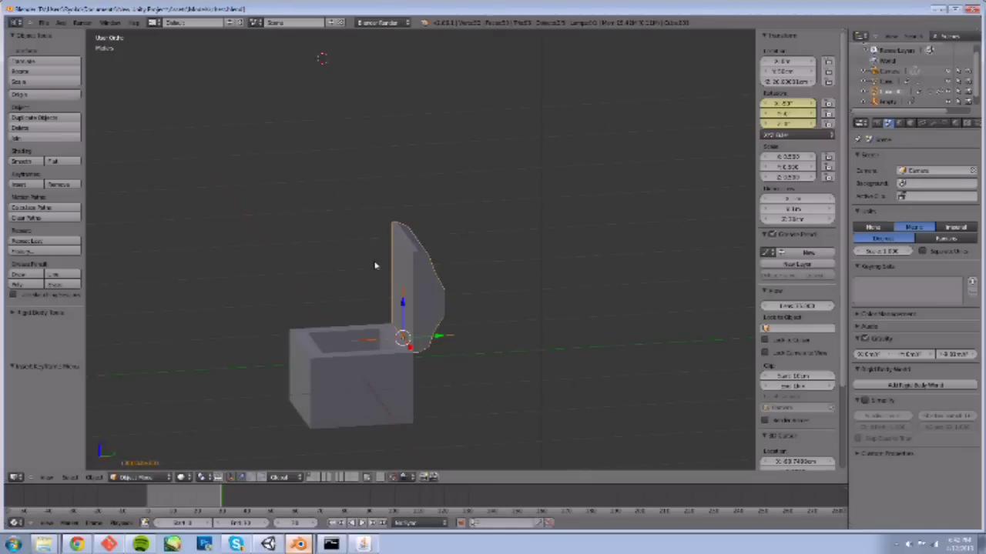
{"action": "key", "text": "ctrl+s"}
{"action": "key", "text": "ctrl+s"}
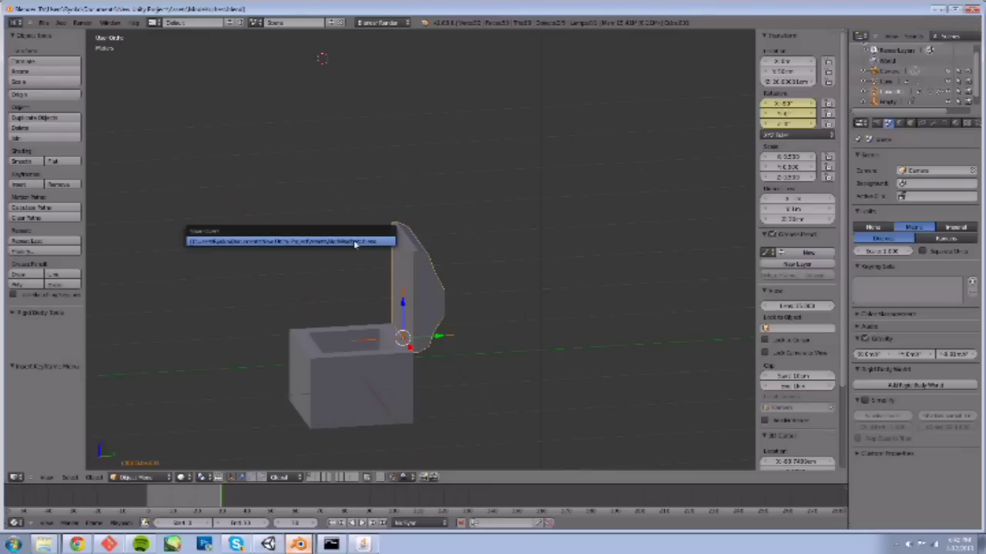
{"action": "left_click", "coordinate": [355, 244]}
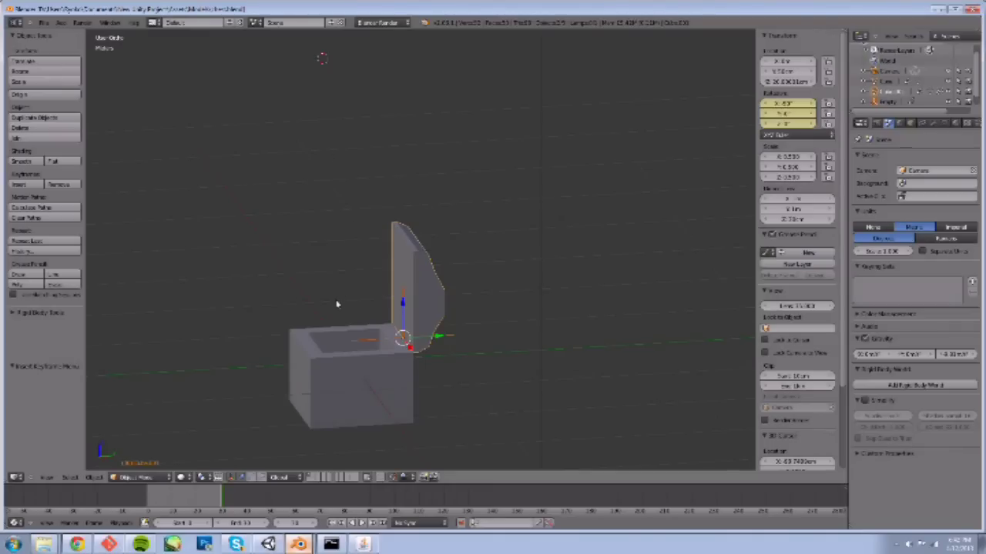
- Switch to Unity and place the chest model from the Models folder on the fenced grass platform
{"action": "left_click", "coordinate": [278, 545]}
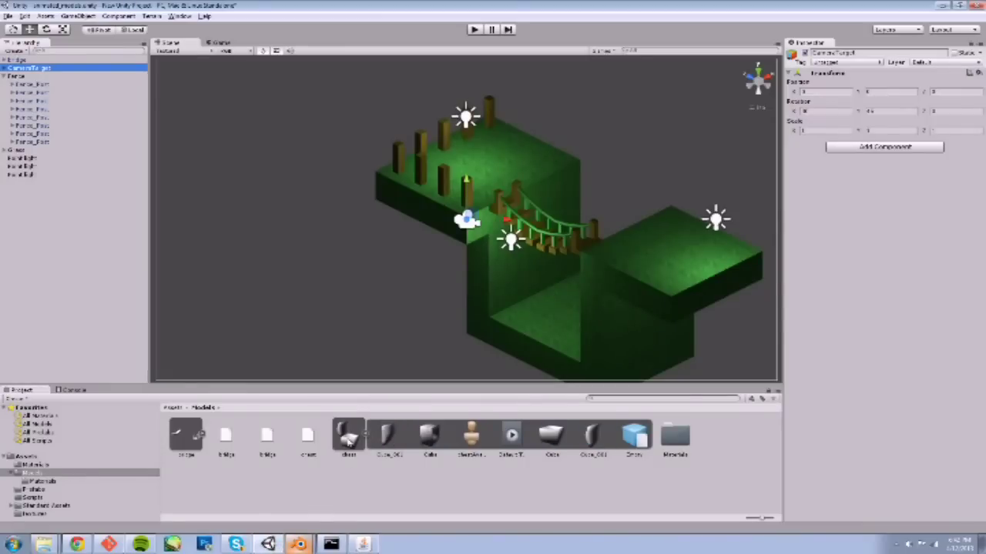
{"action": "left_click_drag", "start_coordinate": [350, 444], "coordinate": [479, 183]}
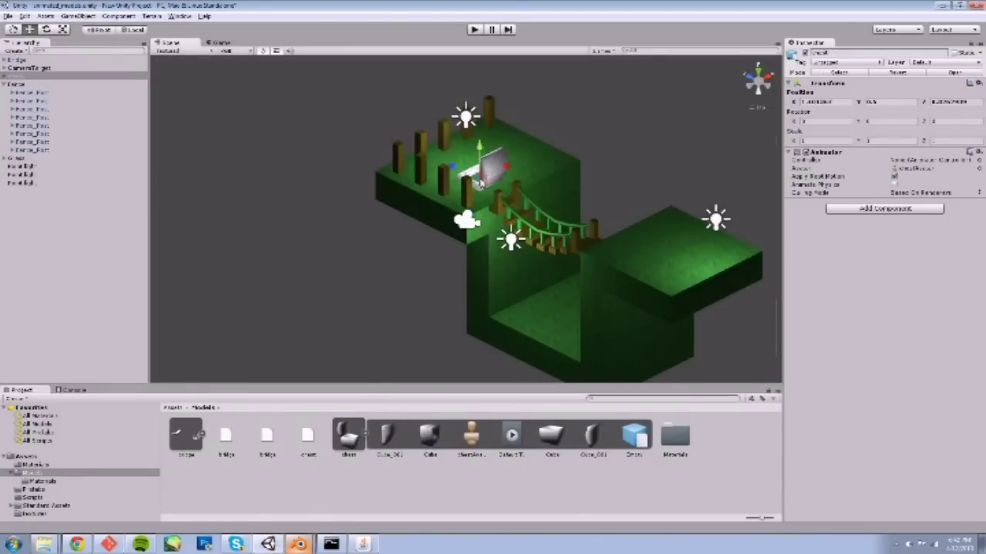
{"action": "middle_click_drag", "start_coordinate": [374, 341], "coordinate": [414, 375]}
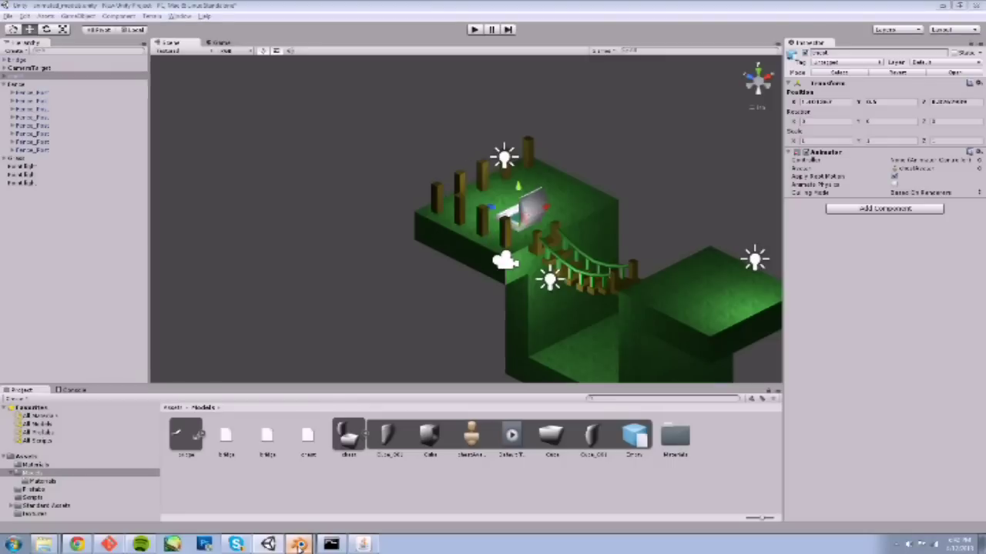
- Return to Blender, move the timeline to frame 0 so the lid is closed, and save over the existing chest file
{"action": "left_click", "coordinate": [299, 544]}
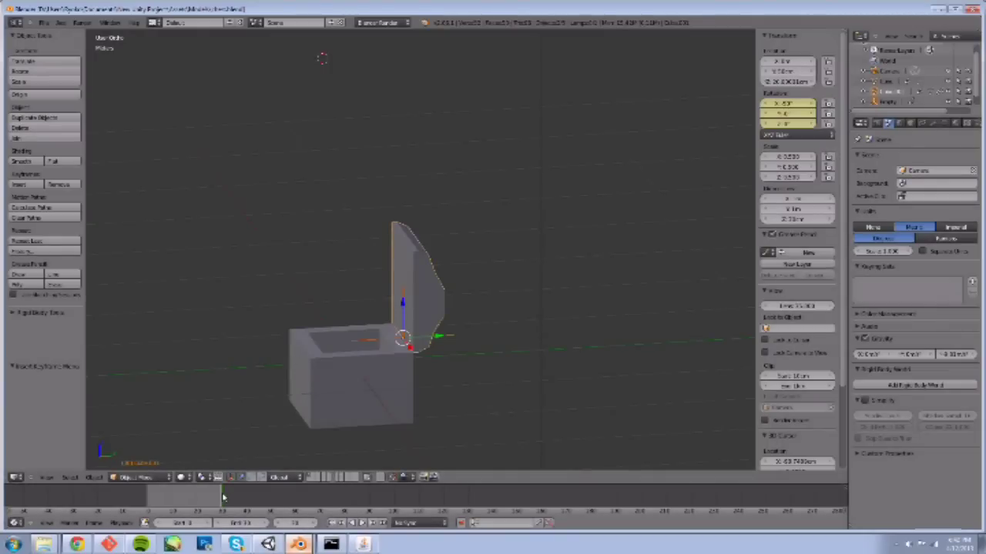
{"action": "left_click_drag", "start_coordinate": [223, 499], "coordinate": [149, 499]}
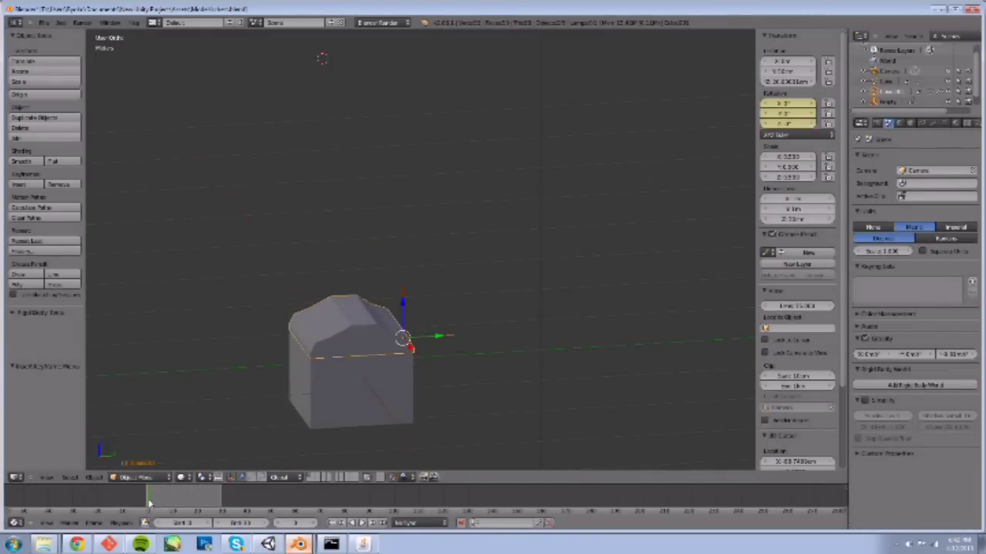
{"action": "key", "text": "ctrl+s"}
{"action": "left_click", "coordinate": [371, 255]}
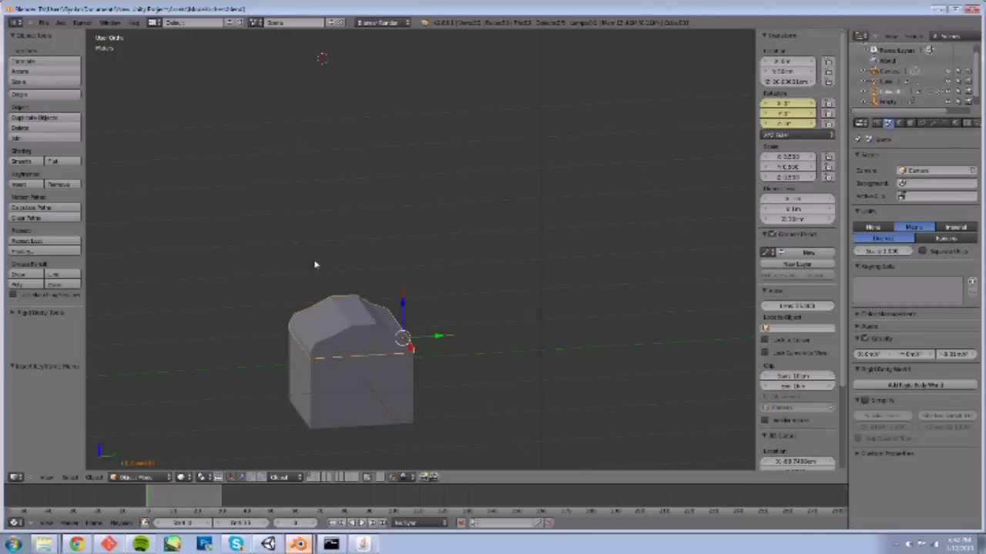
- Switch back to Unity and set the chest's position to 0 on X, Y and Z
{"action": "key", "text": "alt+Tab"}
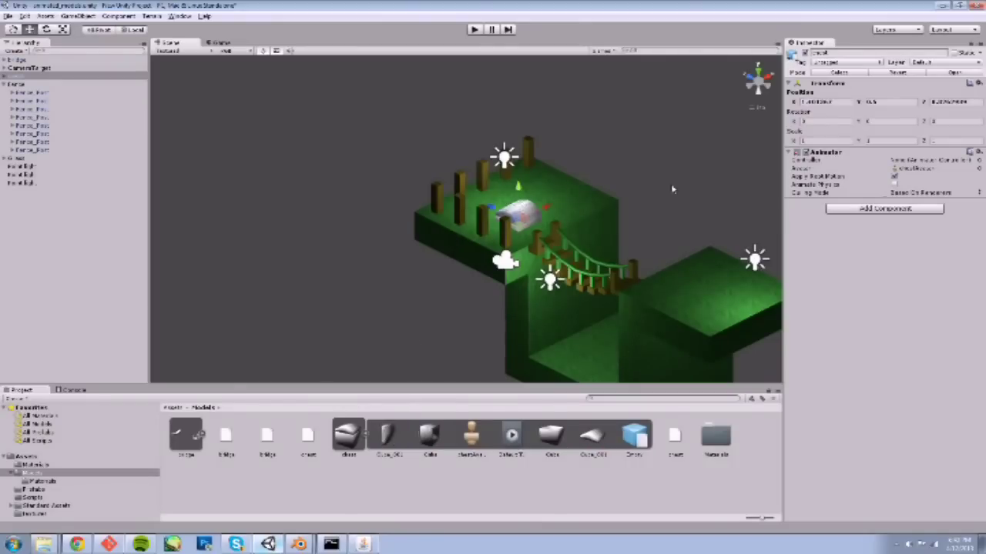
{"action": "left_click", "coordinate": [815, 102]}
{"action": "type", "text": "0"}
{"action": "key", "text": "Tab"}
{"action": "type", "text": "0"}
{"action": "key", "text": "Tab"}
{"action": "type", "text": "0"}
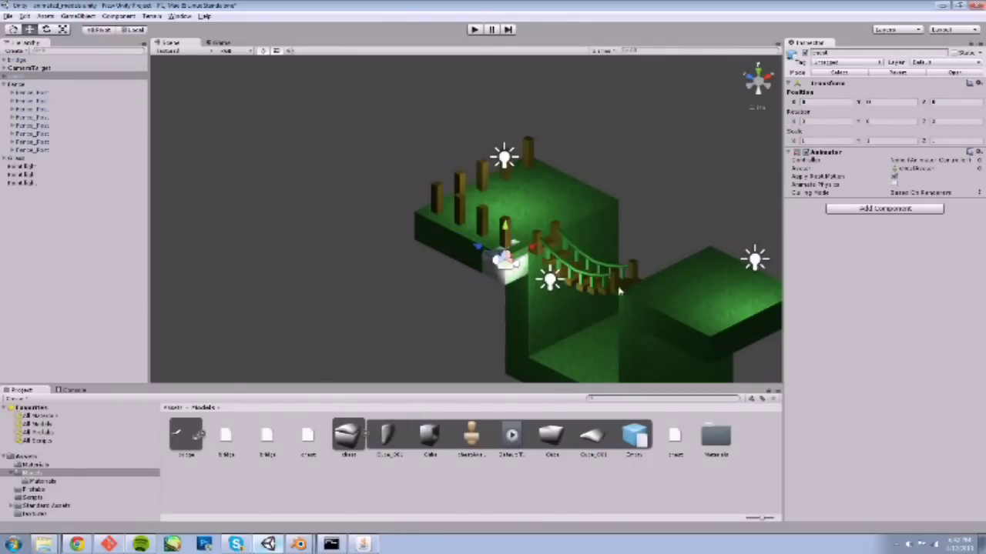
- Move the chest from the origin up onto the fenced grass platform near the bridge
{"action": "left_click", "coordinate": [532, 312]}
{"action": "left_click_drag", "start_coordinate": [483, 243], "coordinate": [537, 217]}
{"action": "left_click", "coordinate": [483, 258]}
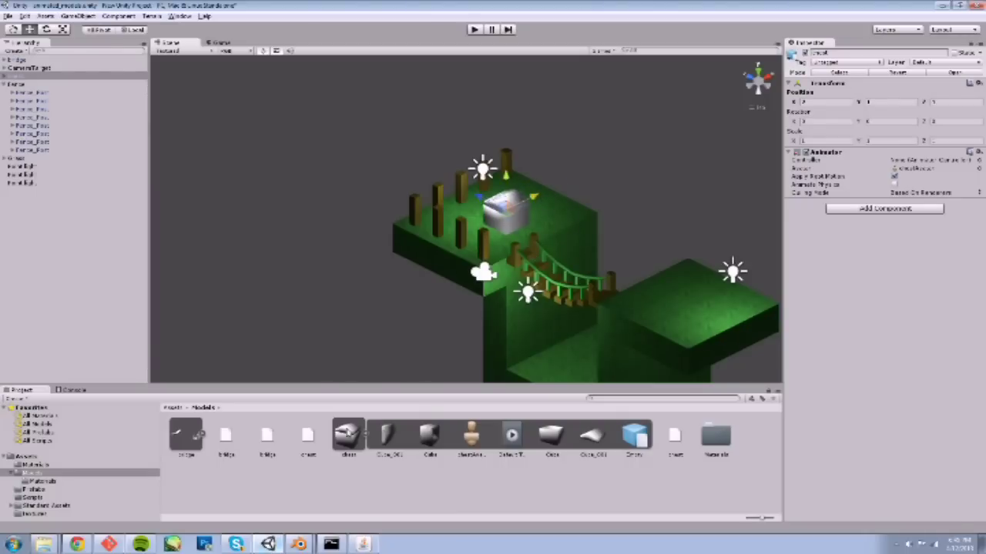
- Set Normals to Calculate in the chest model's import settings and apply the change
{"action": "left_click", "coordinate": [348, 435]}
{"action": "left_click", "coordinate": [847, 77]}
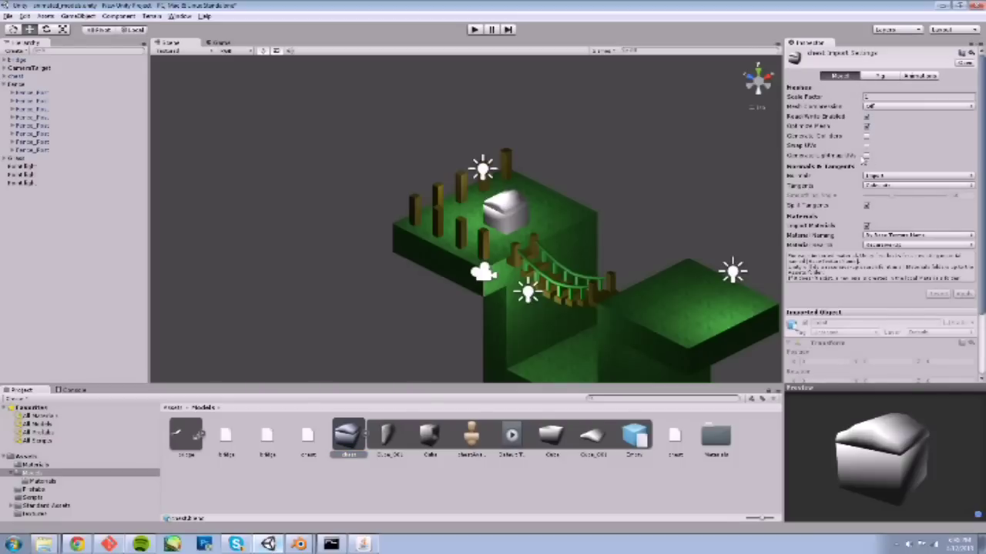
{"action": "left_click", "coordinate": [892, 177]}
{"action": "left_click", "coordinate": [893, 197]}
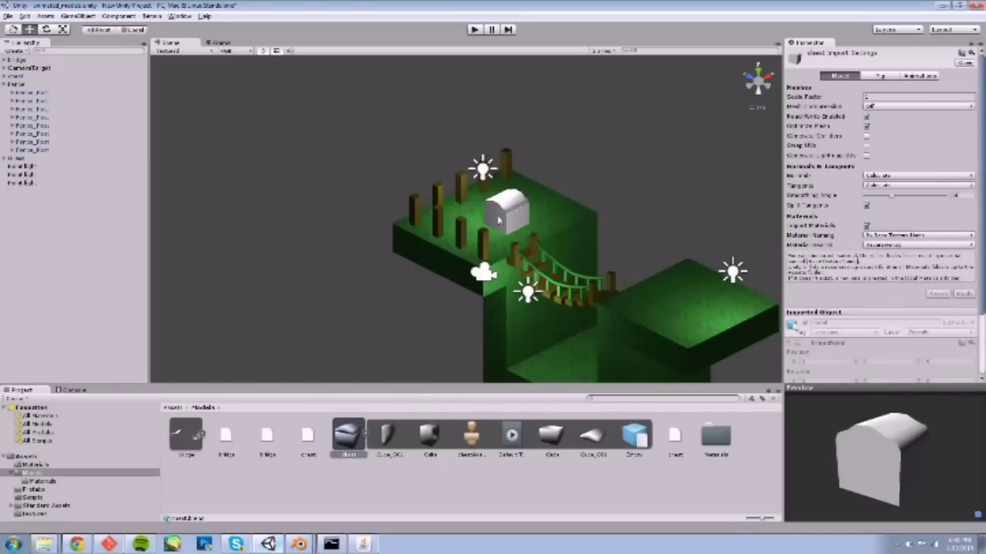
{"action": "scroll", "coordinate": [499, 220], "scroll_direction": "up", "scroll_amount": 8}
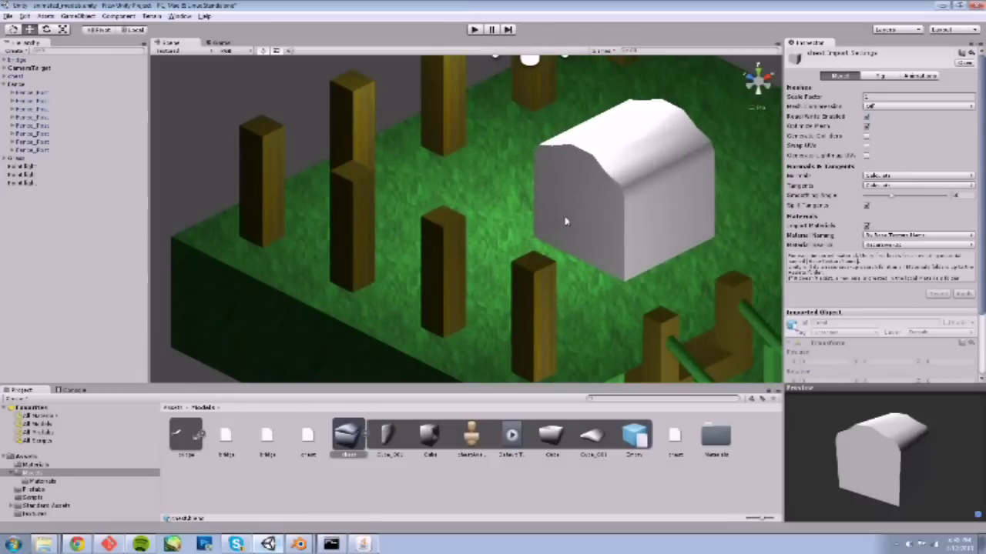
{"action": "scroll", "coordinate": [634, 214], "scroll_direction": "down", "scroll_amount": 5}
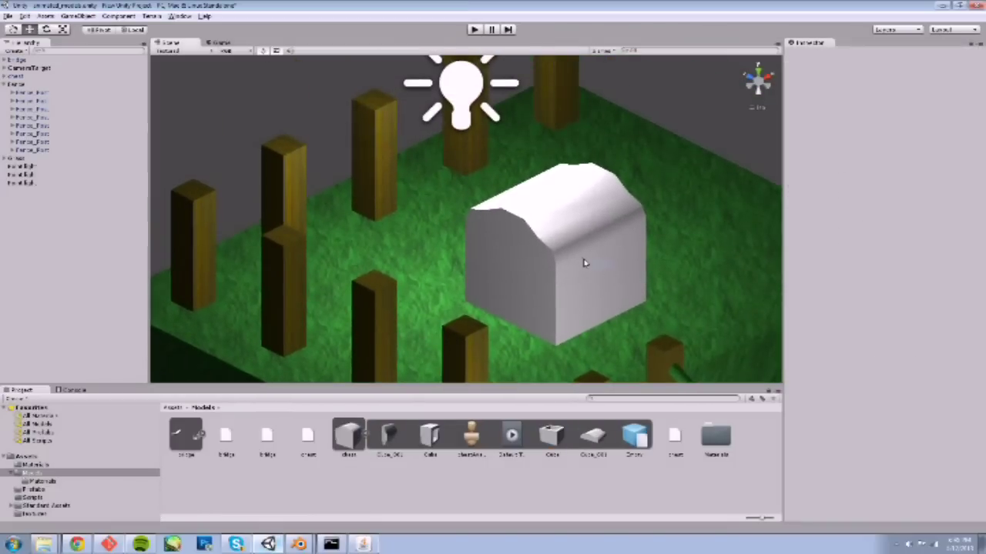
{"action": "left_click", "coordinate": [590, 249]}
{"action": "middle_click_drag", "start_coordinate": [622, 271], "coordinate": [556, 258]}
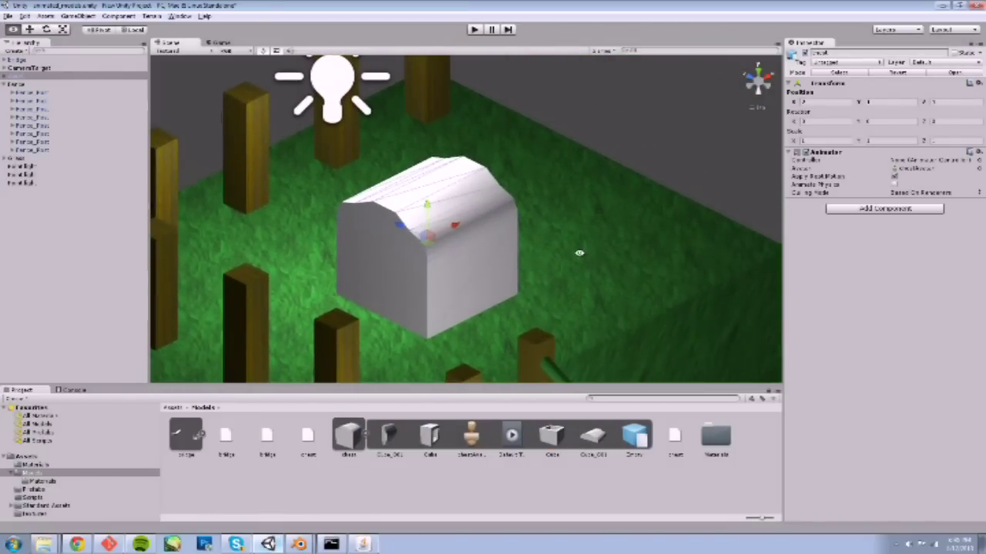
{"action": "left_click_drag", "start_coordinate": [579, 252], "coordinate": [391, 215], "text": "alt"}
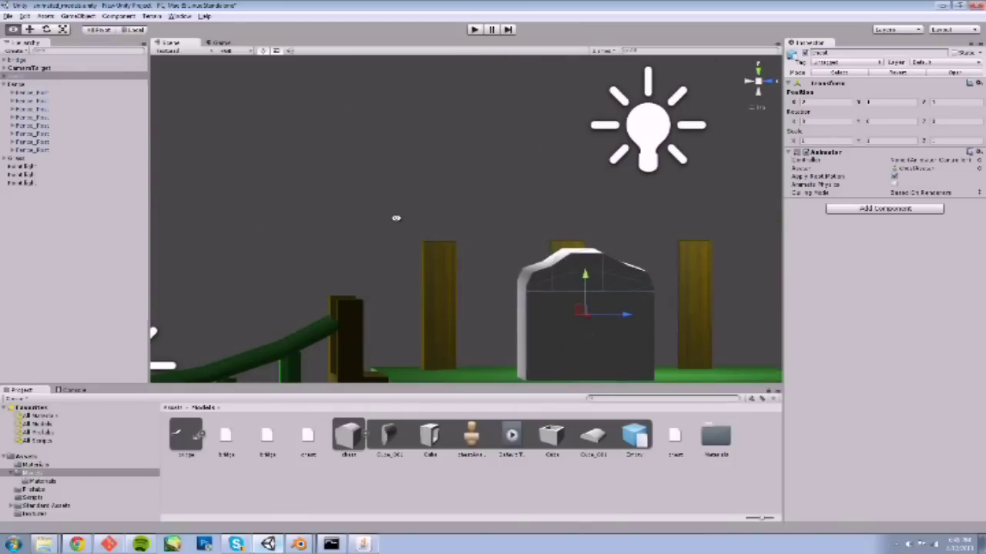
- Select the chest's Default Take clip, enlarge its preview, play the lid animation and pause it
{"action": "left_click", "coordinate": [434, 439]}
{"action": "left_click", "coordinate": [462, 445]}
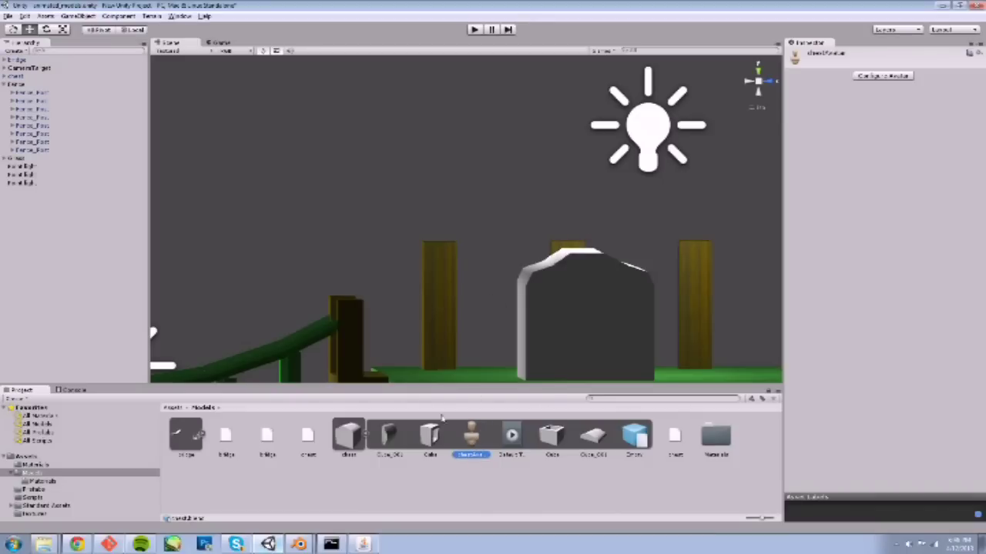
{"action": "left_click", "coordinate": [511, 436]}
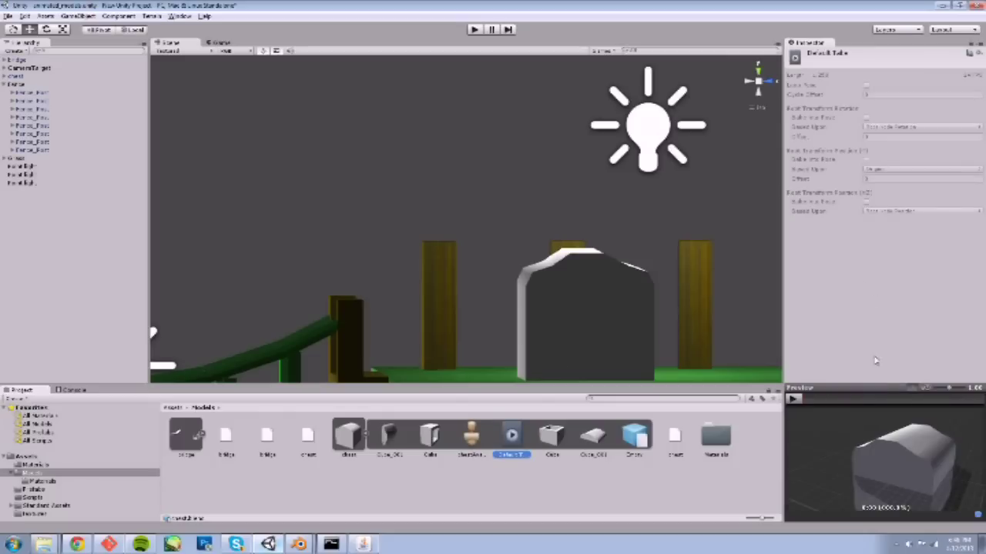
{"action": "left_click_drag", "start_coordinate": [874, 388], "coordinate": [865, 248]}
{"action": "left_click_drag", "start_coordinate": [782, 454], "coordinate": [487, 435]}
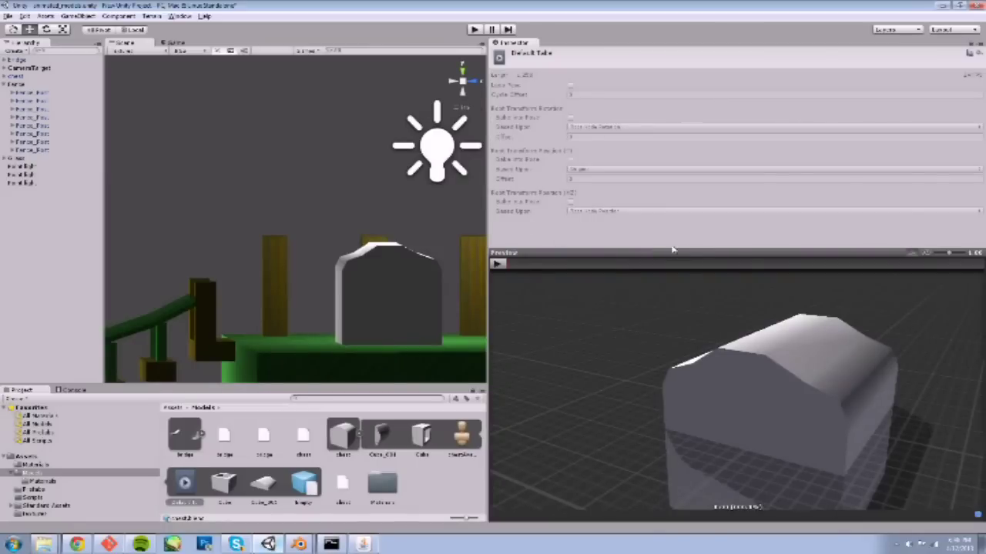
{"action": "left_click", "coordinate": [497, 264]}
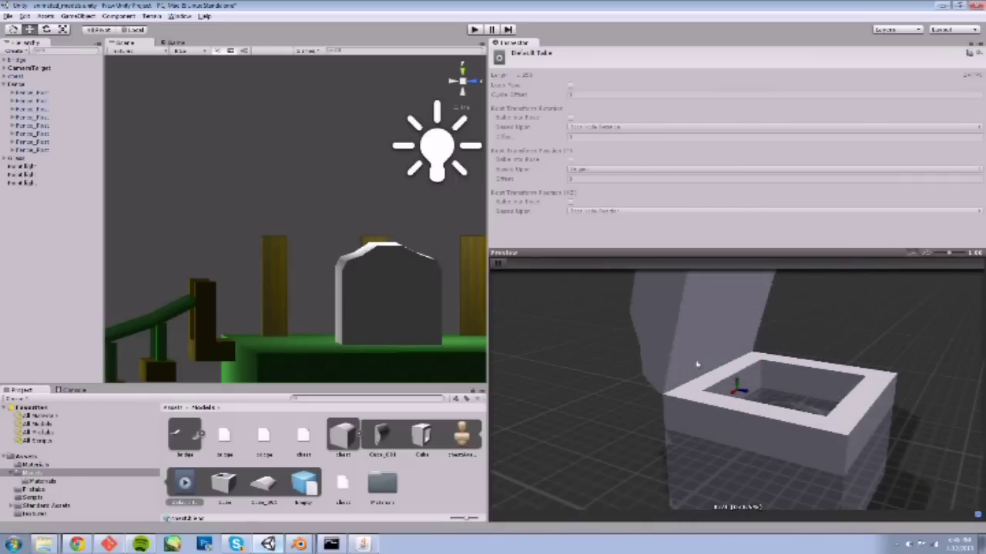
{"action": "left_click", "coordinate": [497, 264]}
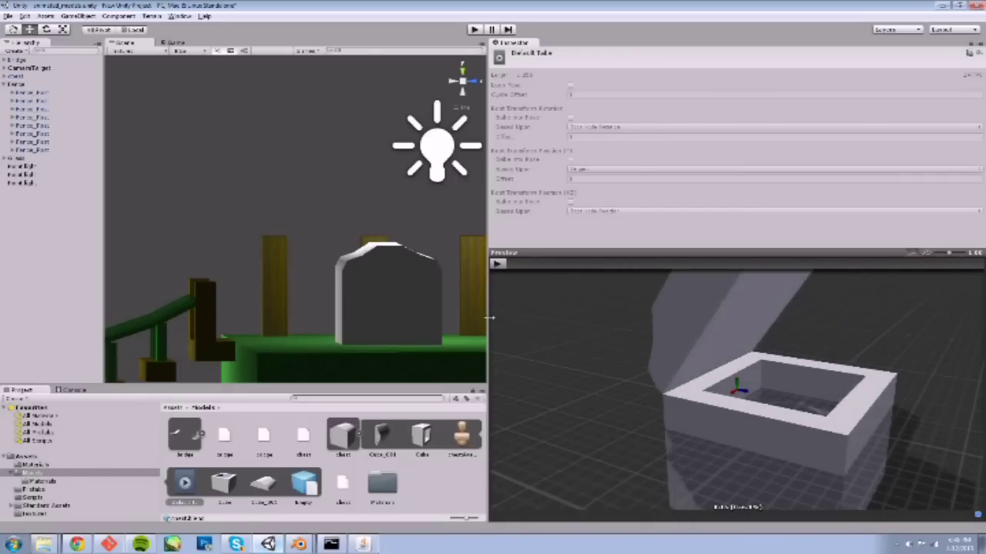
- Shrink the Inspector and its animation preview back to a smaller size
{"action": "left_click_drag", "start_coordinate": [490, 316], "coordinate": [753, 330]}
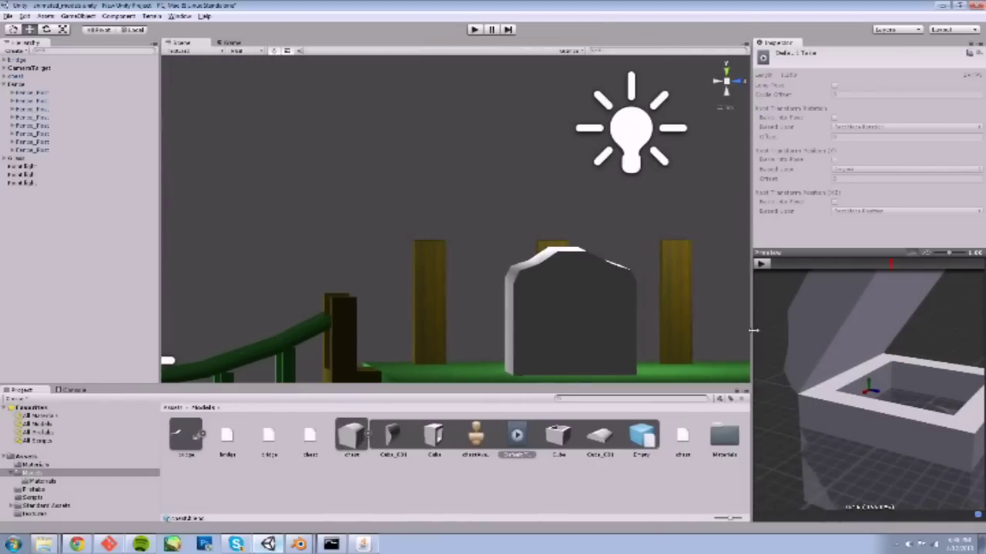
{"action": "left_click", "coordinate": [868, 257]}
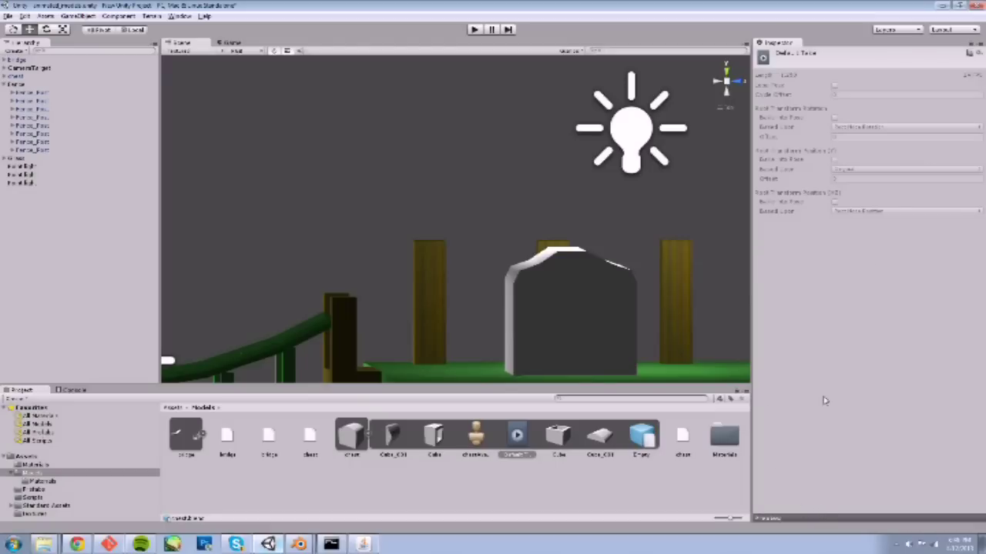
{"action": "left_click", "coordinate": [845, 520]}
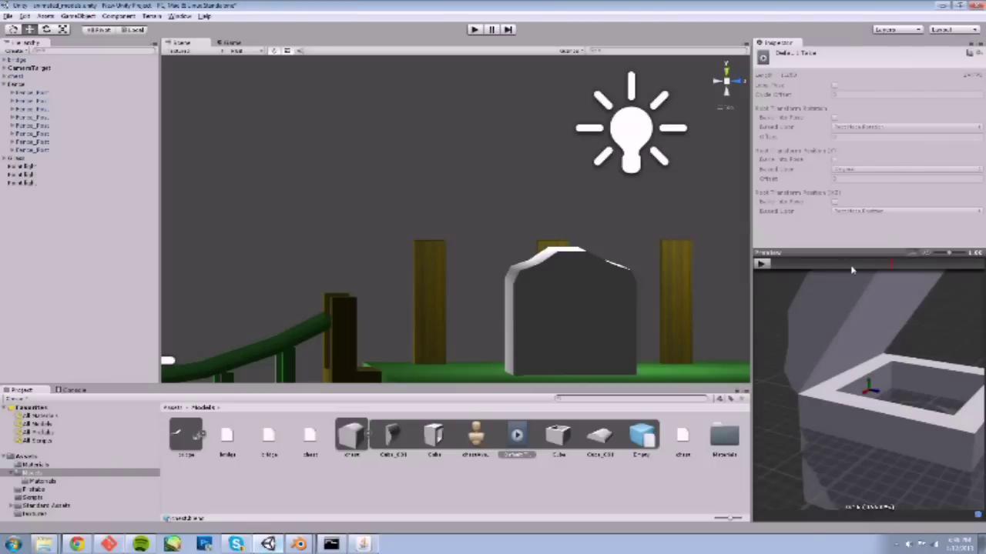
{"action": "left_click_drag", "start_coordinate": [851, 255], "coordinate": [857, 402]}
- Select the chest in the scene, run the game to check whether its lid animates, and stop it
{"action": "left_click", "coordinate": [618, 287]}
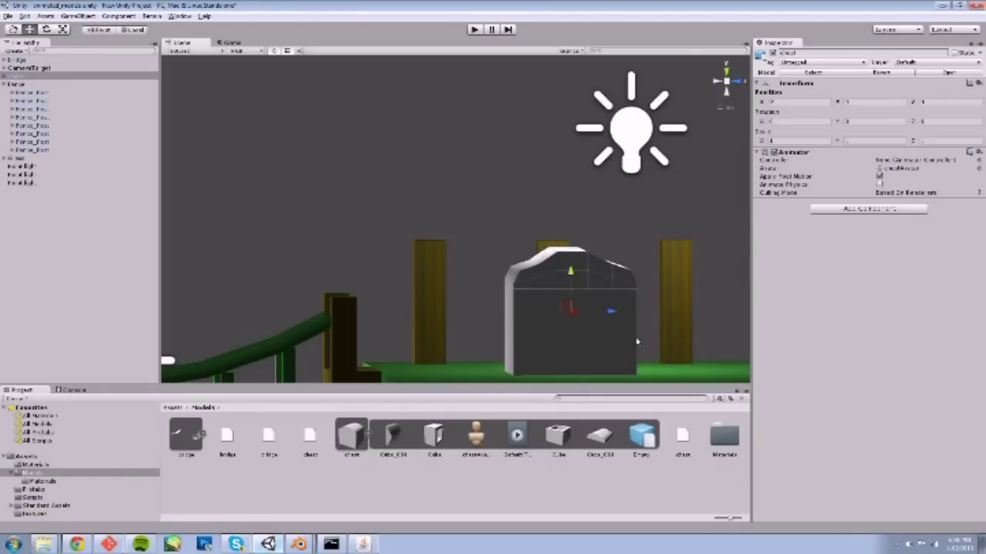
{"action": "left_click", "coordinate": [473, 29]}
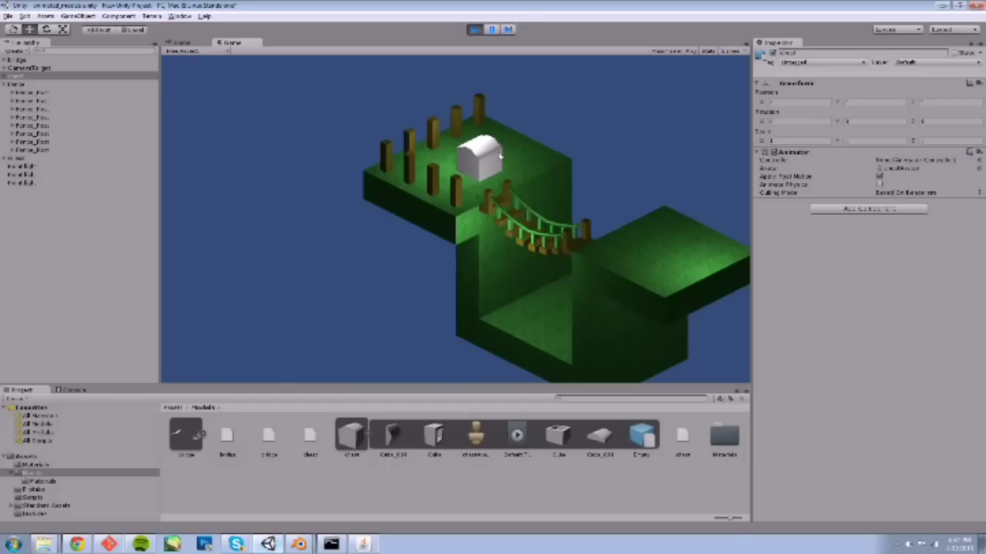
{"action": "left_click", "coordinate": [475, 30]}
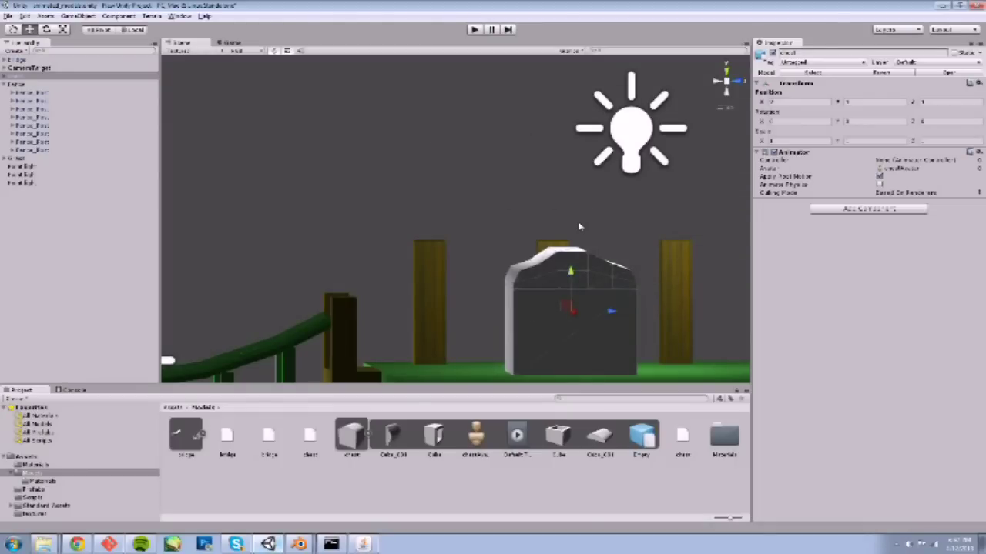
- Set the chest model's rig Animation Type to Legacy in its import settings and apply the change
{"action": "scroll", "coordinate": [581, 226], "scroll_direction": "down", "scroll_amount": 2}
{"action": "scroll", "coordinate": [584, 215], "scroll_direction": "up", "scroll_amount": 4}
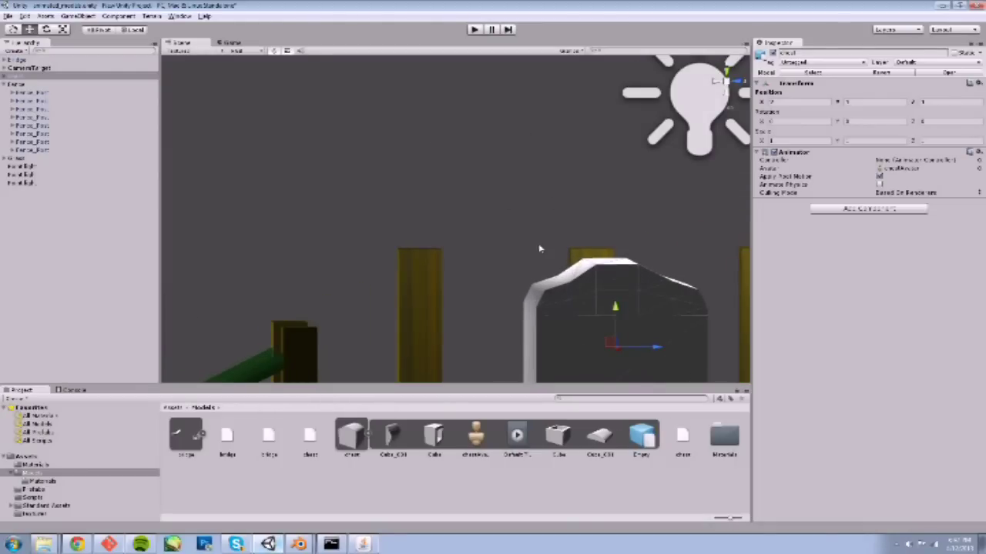
{"action": "middle_click_drag", "start_coordinate": [539, 249], "coordinate": [484, 190]}
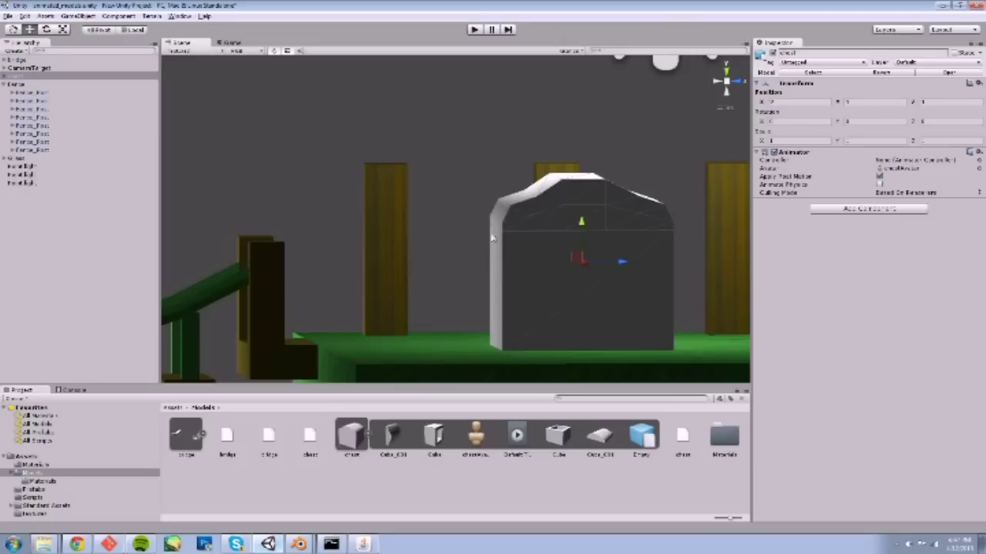
{"action": "left_click", "coordinate": [348, 437]}
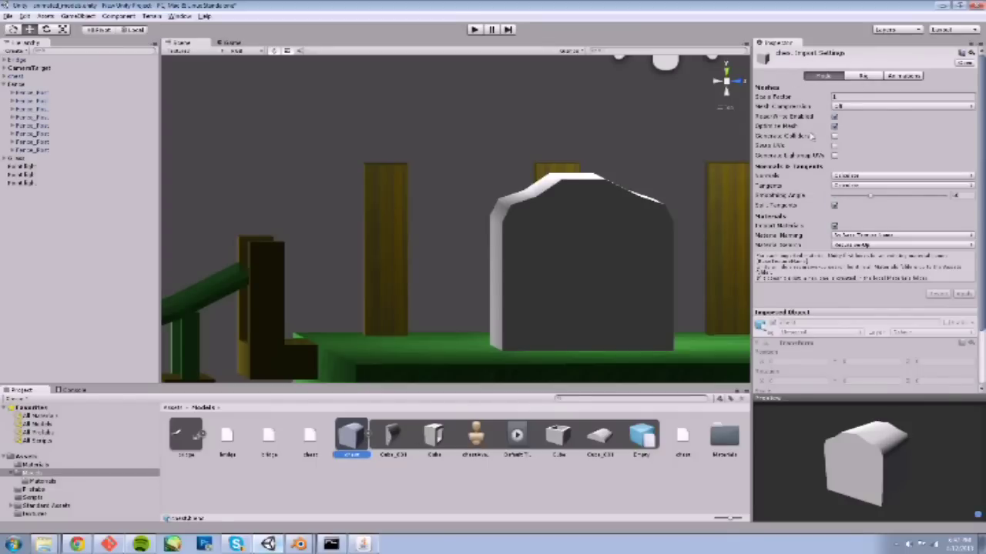
{"action": "left_click", "coordinate": [868, 76]}
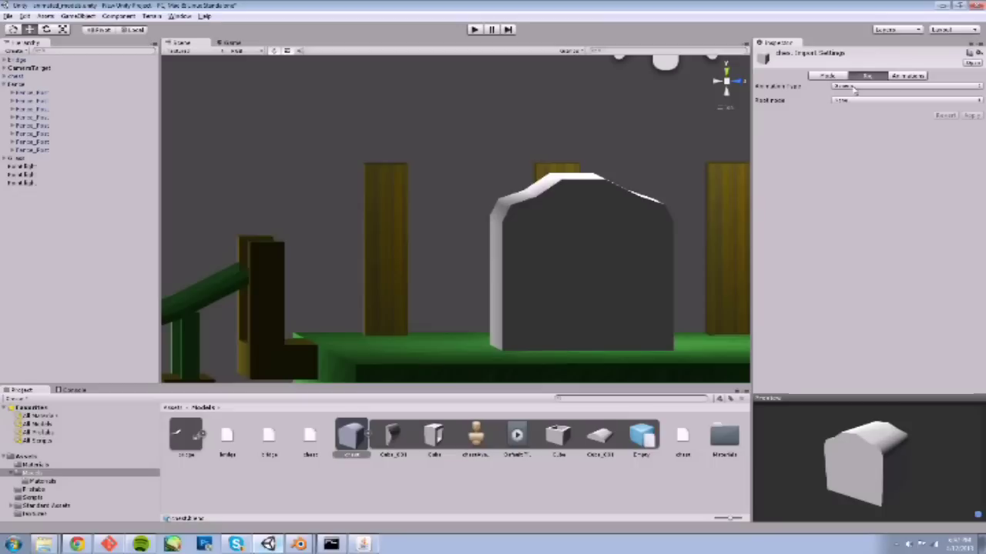
{"action": "left_click", "coordinate": [853, 86]}
{"action": "left_click", "coordinate": [872, 112]}
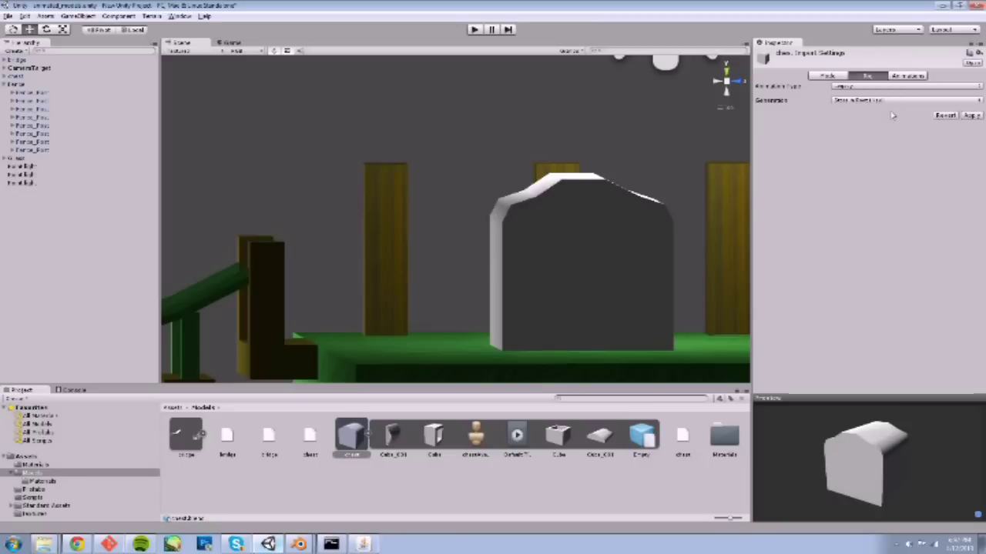
{"action": "left_click", "coordinate": [971, 114]}
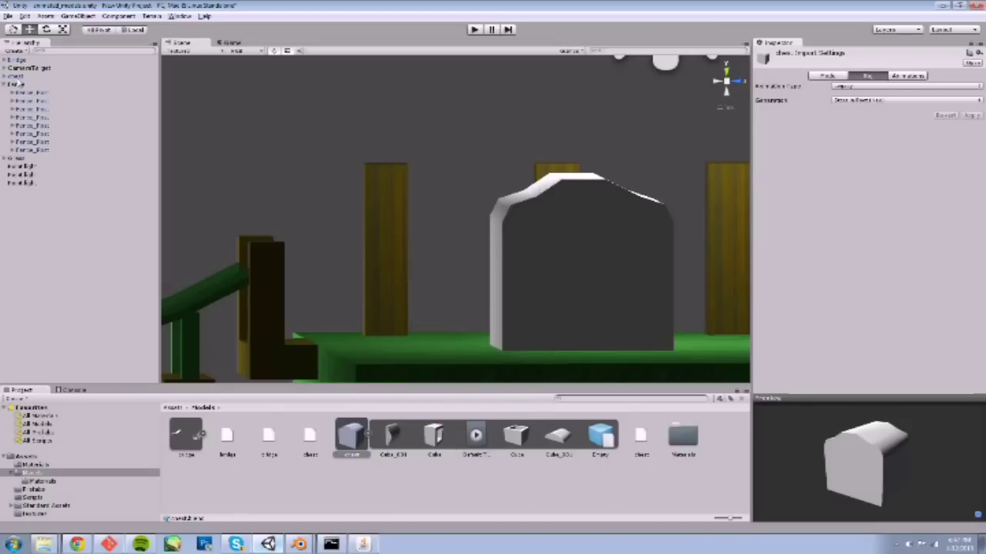
- Locate the Default Take clip assigned to the chest's Animation component, run the game to check the lid animation, and stop it
{"action": "left_click", "coordinate": [19, 77]}
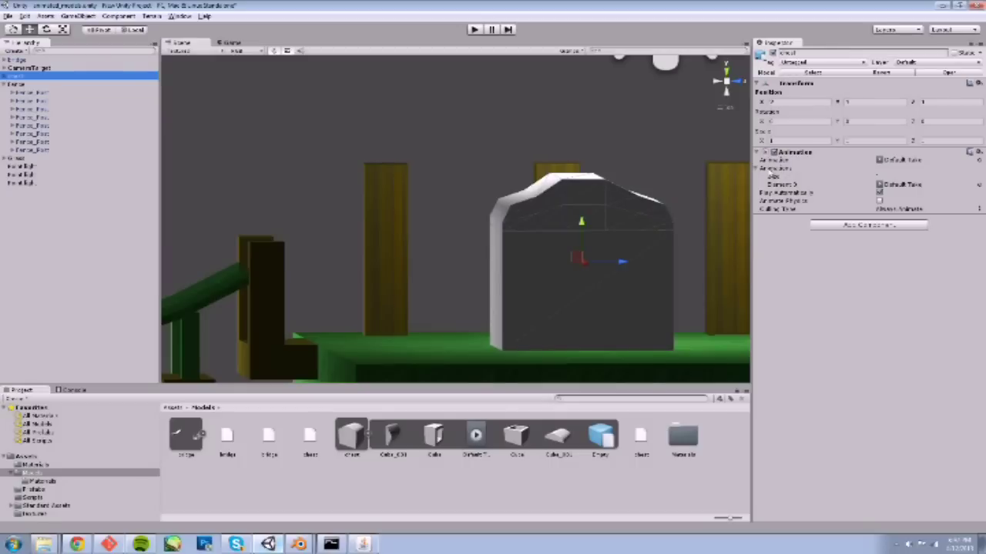
{"action": "left_click", "coordinate": [895, 186]}
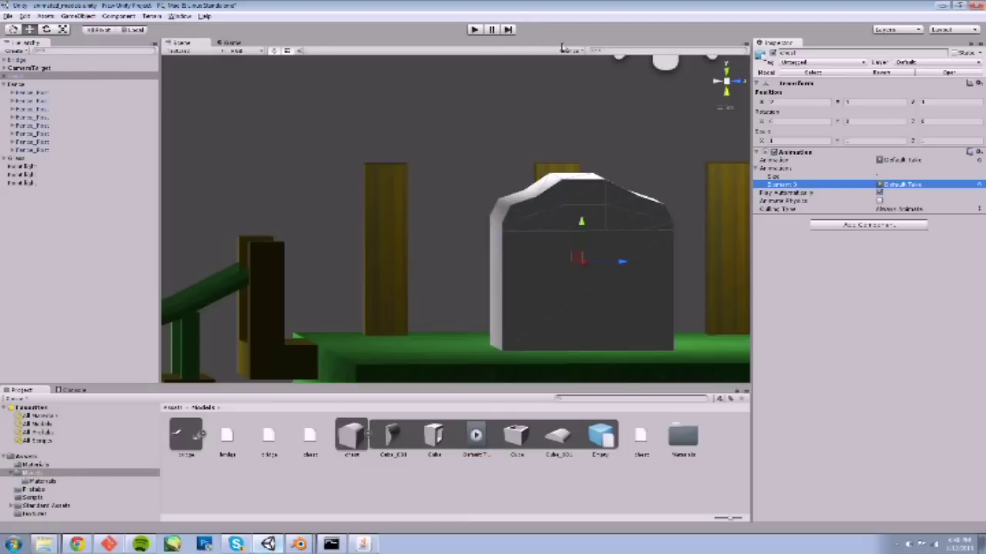
{"action": "left_click", "coordinate": [474, 29]}
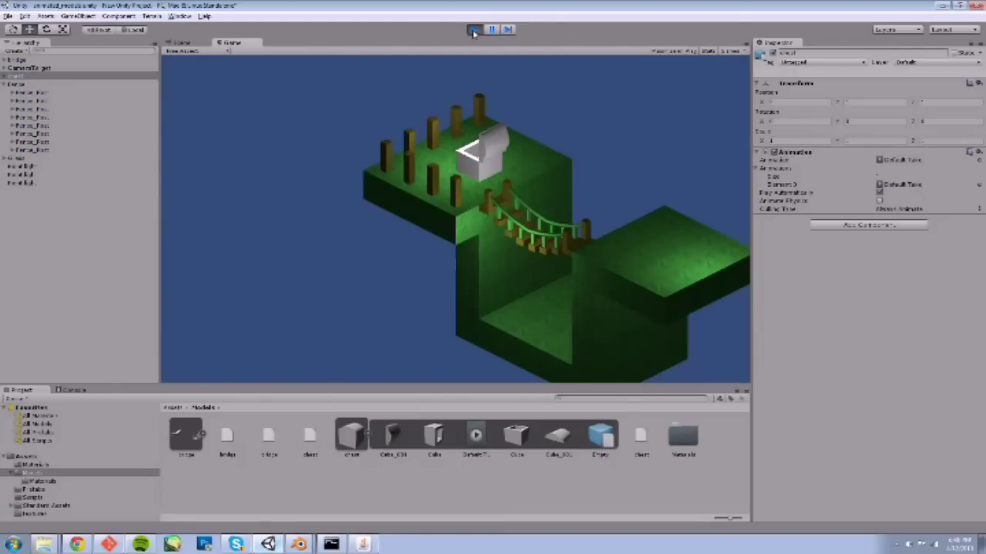
{"action": "left_click", "coordinate": [473, 30]}
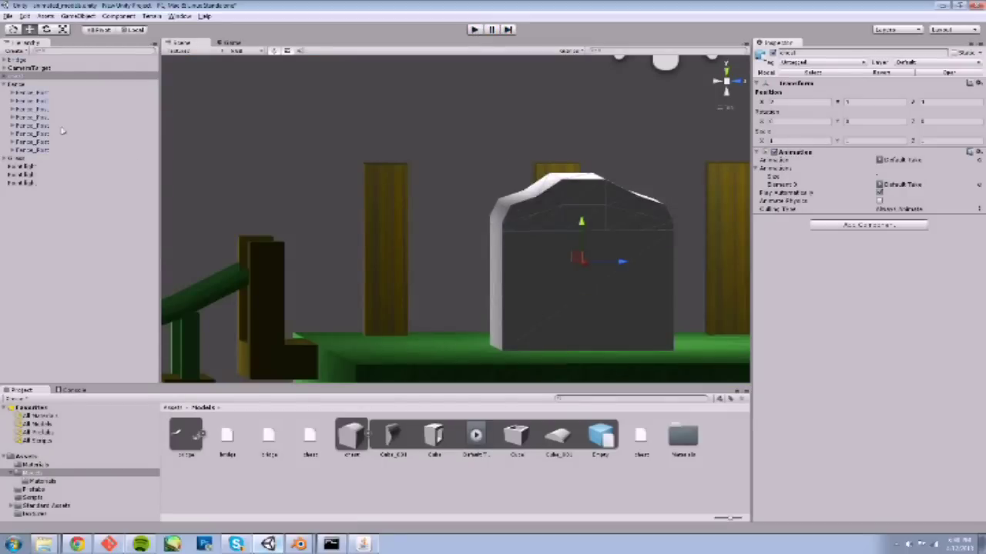
- Rotate the chest 180 degrees about its Y axis and test the lid animation in a game run
{"action": "left_click", "coordinate": [16, 76]}
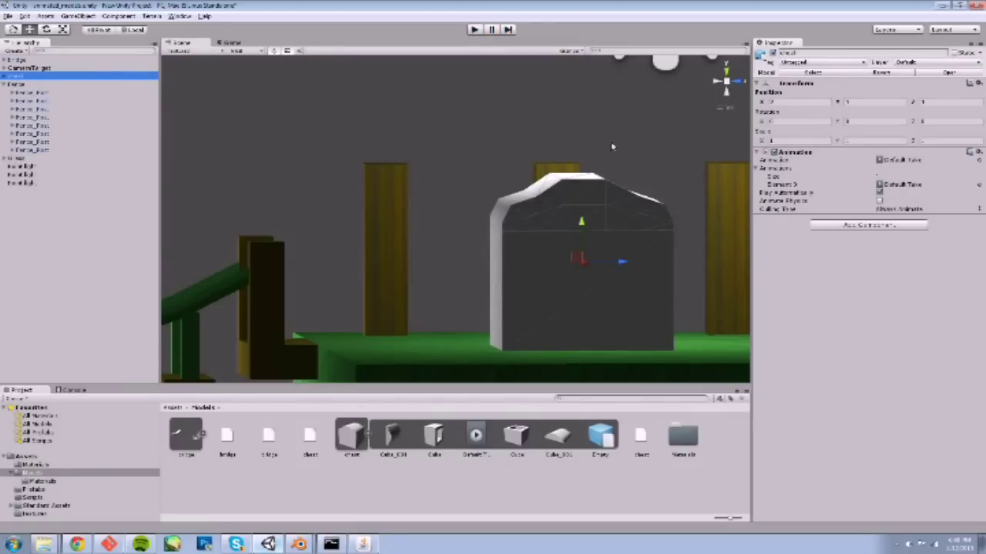
{"action": "left_click", "coordinate": [836, 123]}
{"action": "left_click_drag", "start_coordinate": [834, 124], "coordinate": [866, 124]}
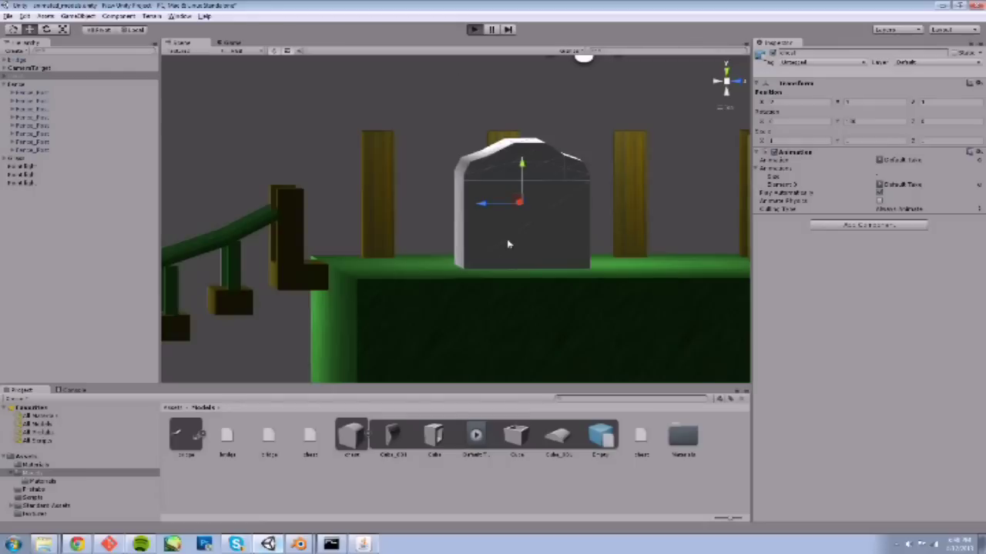
{"action": "key", "text": "ctrl+p"}
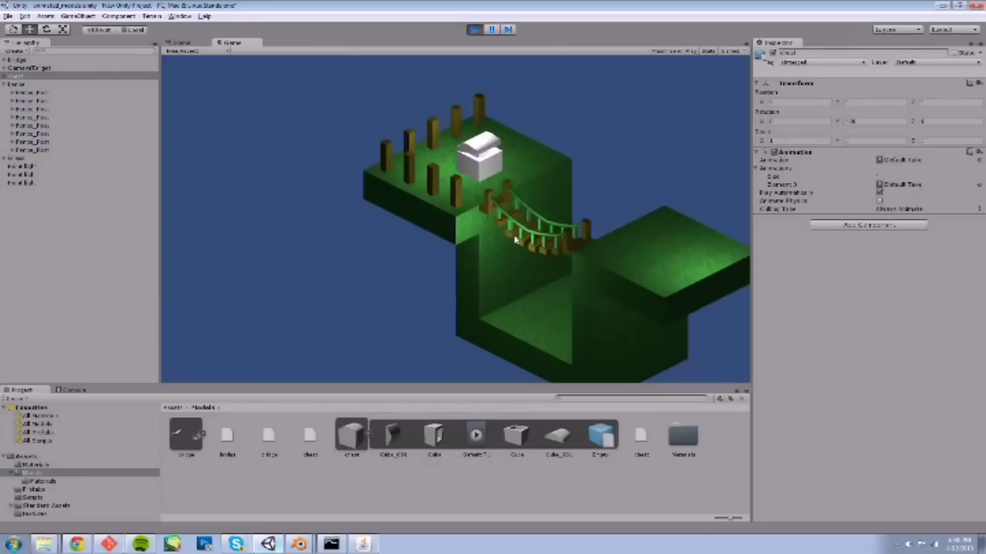
{"action": "left_click", "coordinate": [475, 30]}
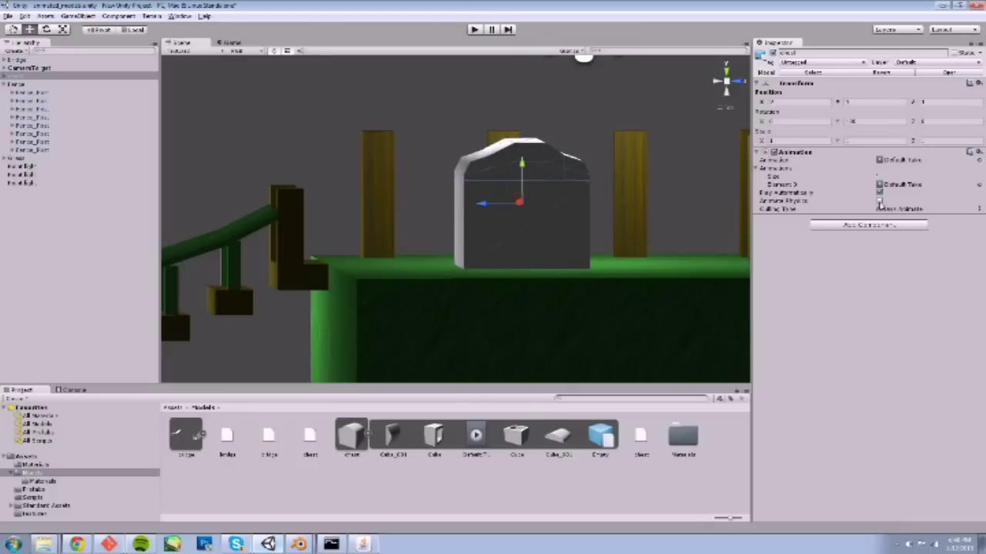
- Enable Animate Physics on the chest's Animation component and test it in a game run
{"action": "left_click", "coordinate": [880, 201]}
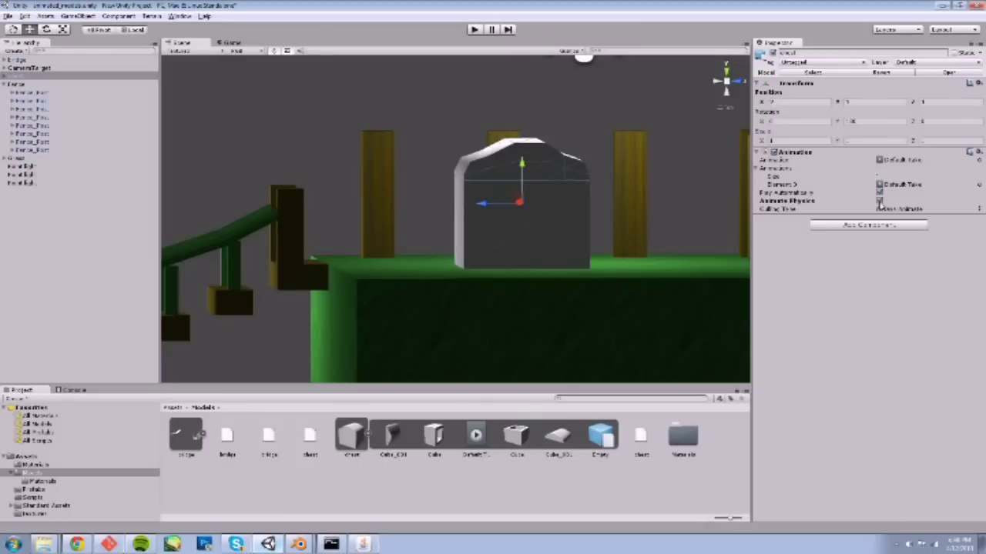
{"action": "left_click", "coordinate": [475, 29]}
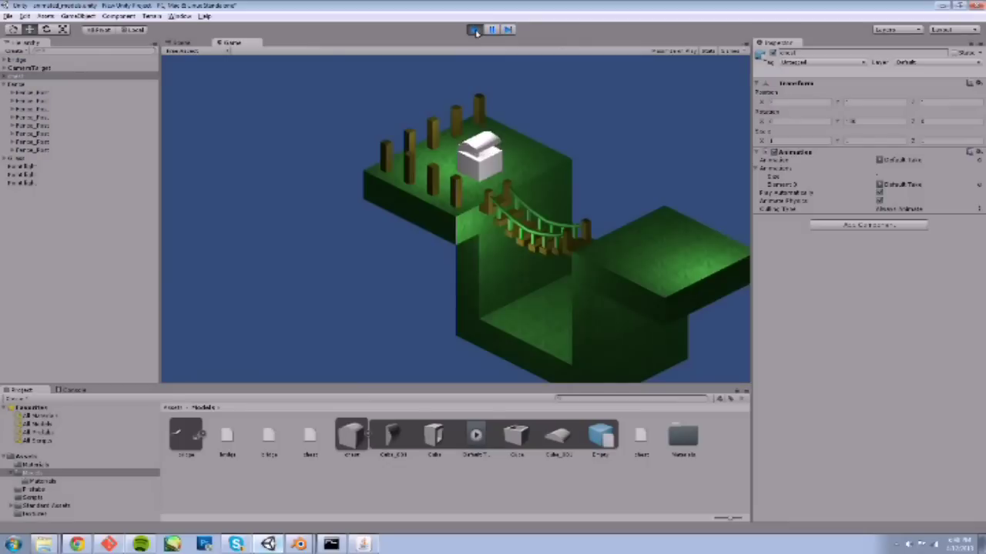
{"action": "left_click", "coordinate": [474, 29]}
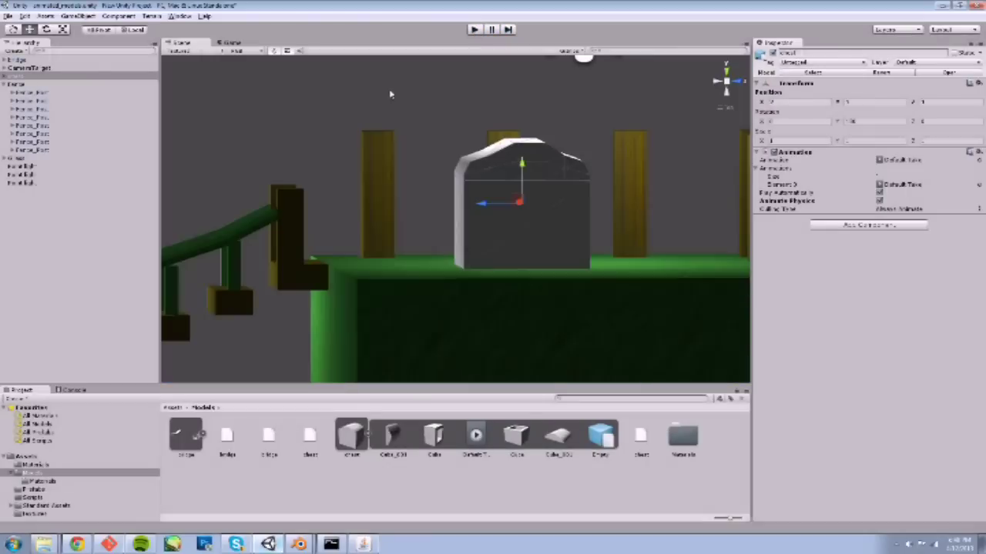
- Deselect the chest and add a new cube to the scene
{"action": "left_click", "coordinate": [97, 224]}
{"action": "left_click", "coordinate": [77, 15]}
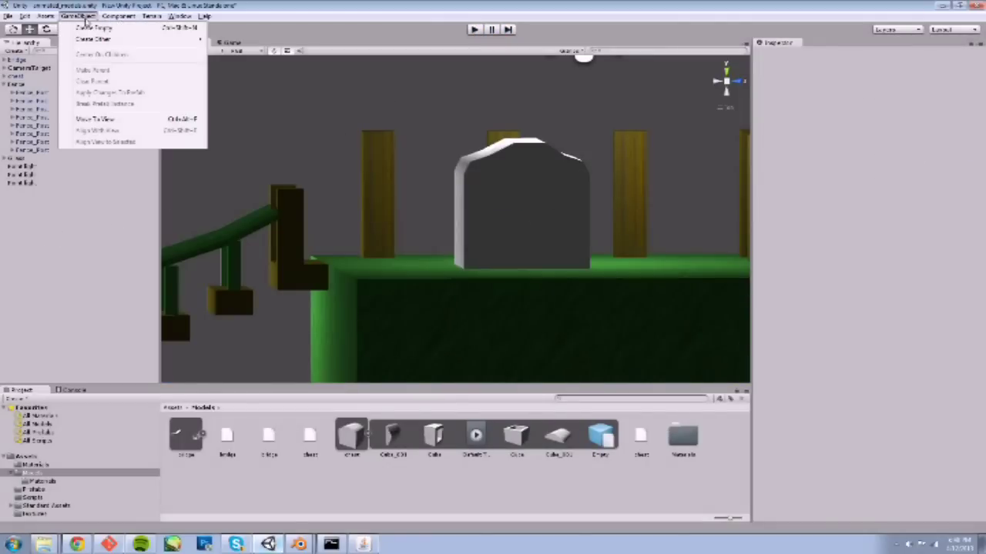
{"action": "mouse_move", "coordinate": [108, 38]}
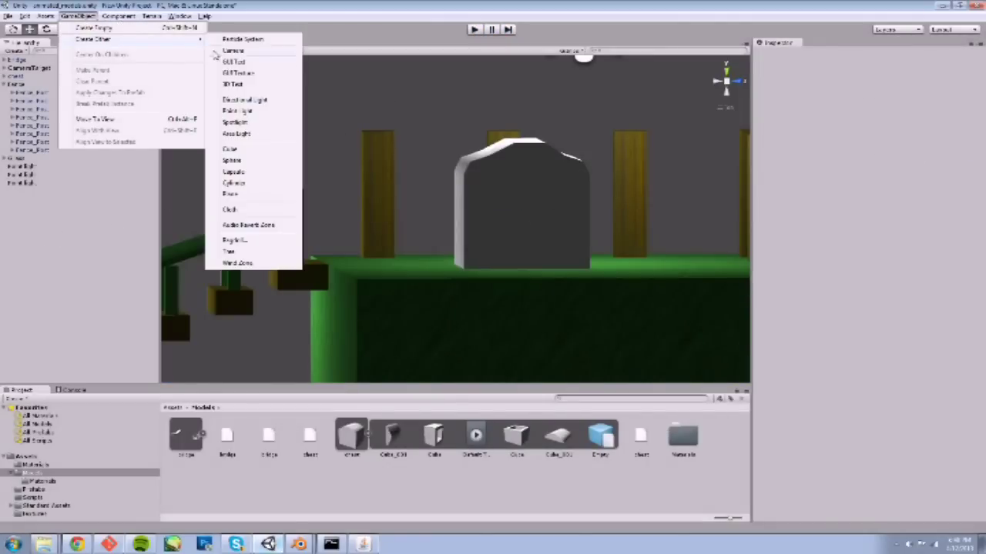
{"action": "left_click", "coordinate": [231, 149]}
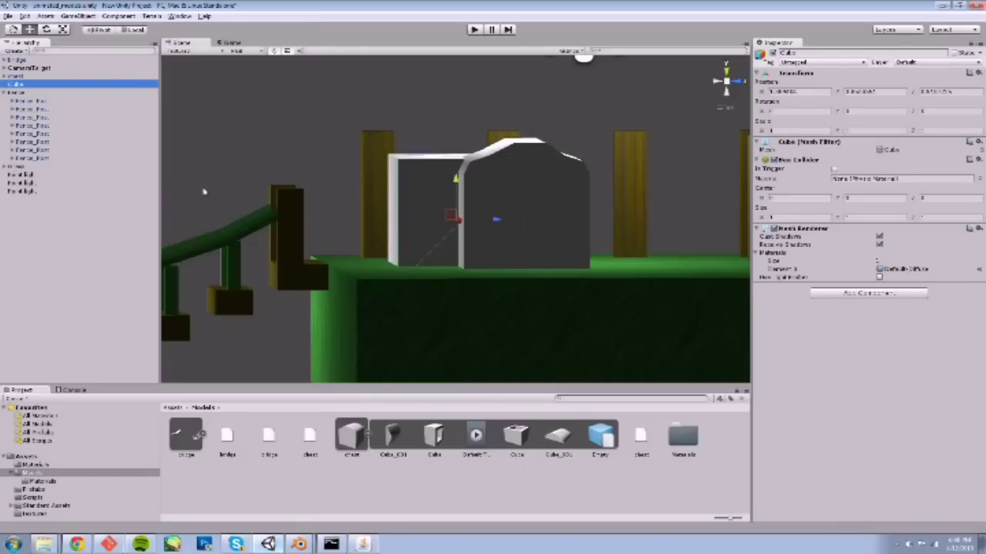
- Line the cube up with the chest in the top view and raise it well above the lid in the side view
{"action": "left_click", "coordinate": [726, 71]}
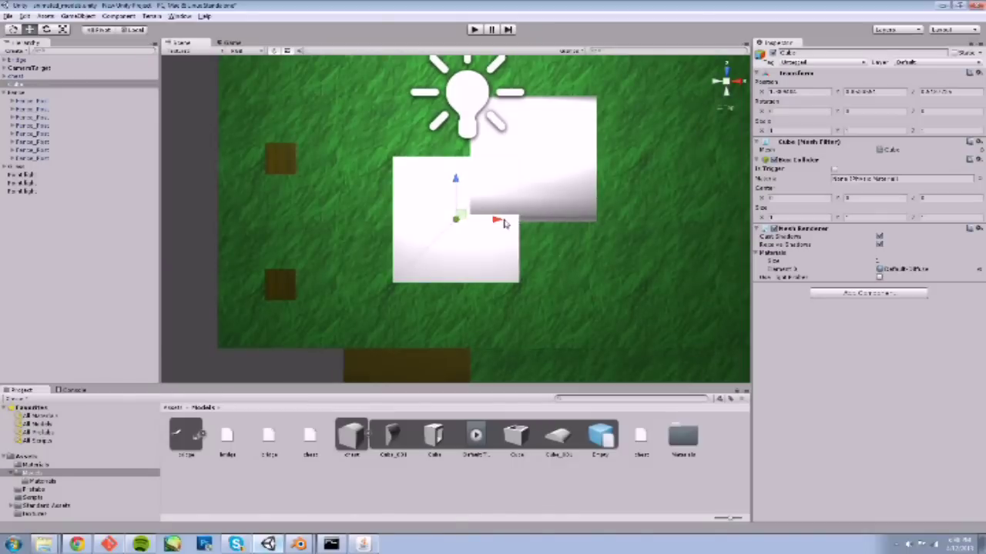
{"action": "left_click_drag", "start_coordinate": [503, 222], "coordinate": [580, 222]}
{"action": "left_click_drag", "start_coordinate": [532, 182], "coordinate": [533, 120]}
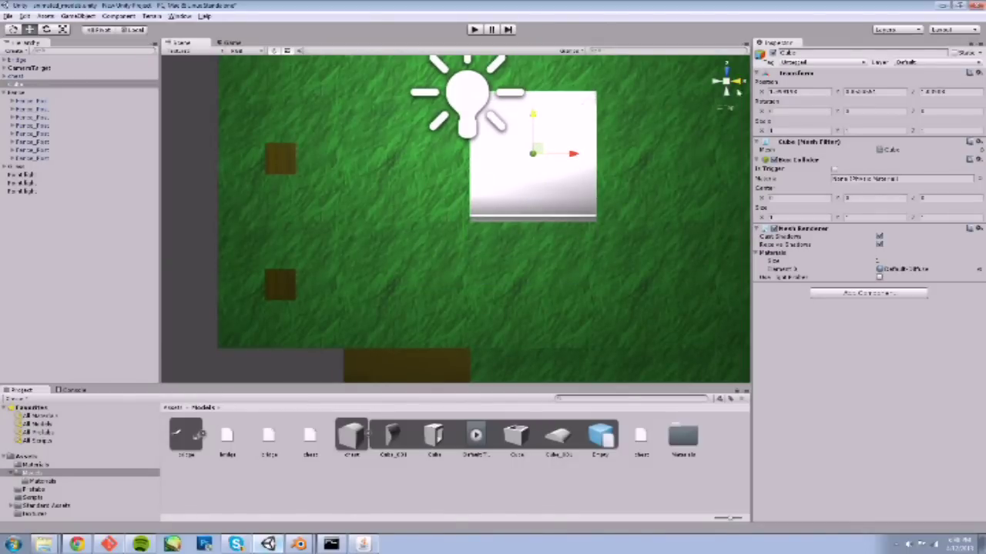
{"action": "left_click", "coordinate": [737, 89]}
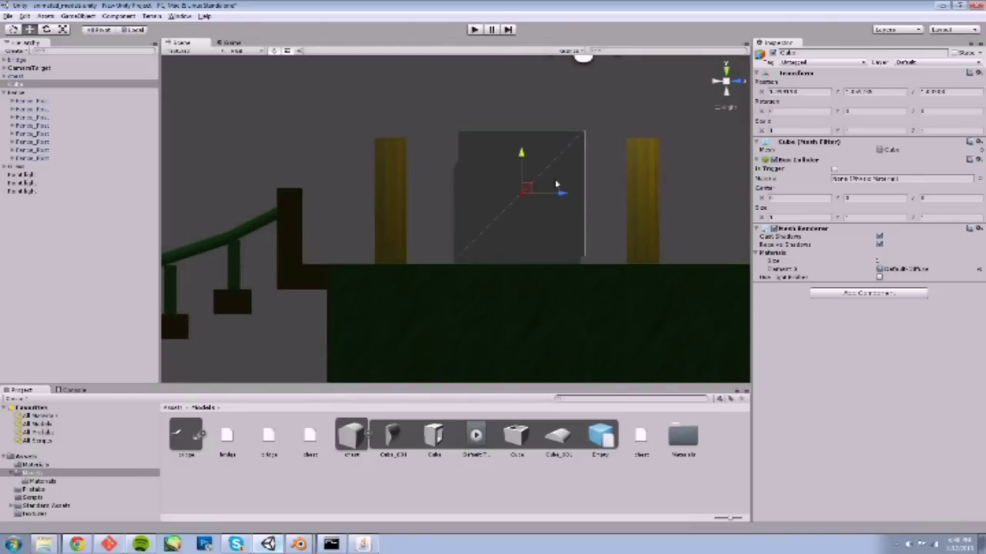
{"action": "left_click_drag", "start_coordinate": [557, 185], "coordinate": [485, 77]}
{"action": "scroll", "coordinate": [517, 94], "scroll_direction": "down", "scroll_amount": 3}
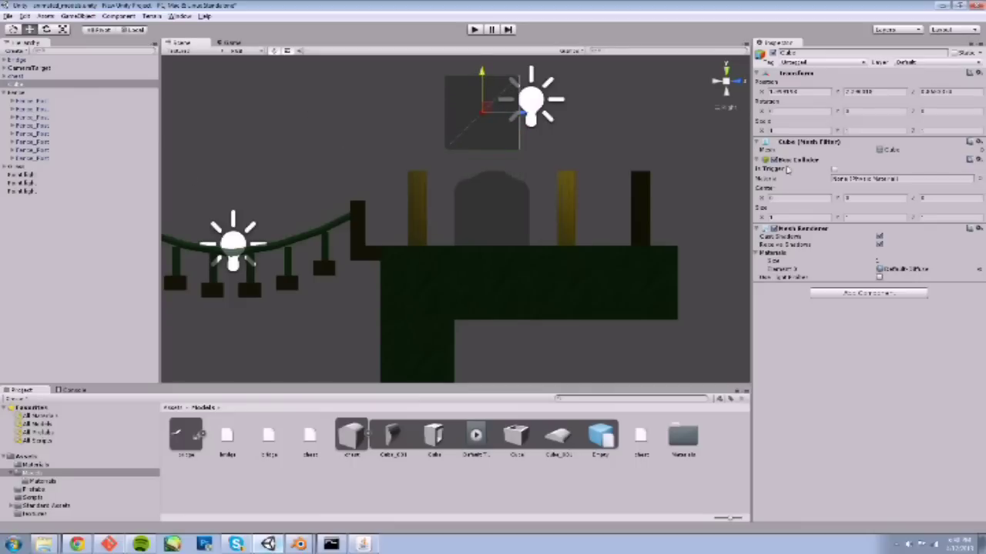
- Add a Rigidbody component to the cube and run the game to test its fall onto the chest
{"action": "left_click", "coordinate": [868, 293]}
{"action": "left_click", "coordinate": [839, 358]}
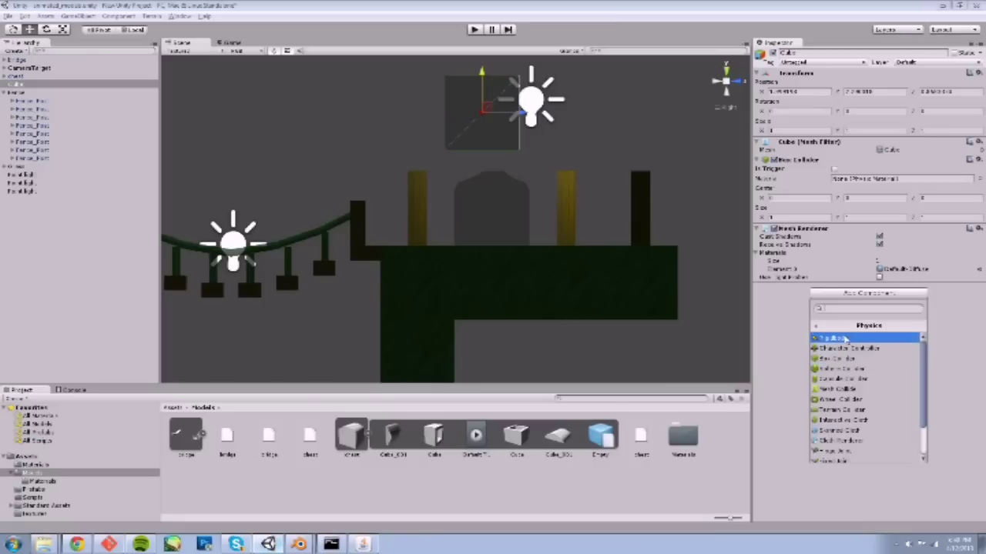
{"action": "left_click", "coordinate": [833, 338]}
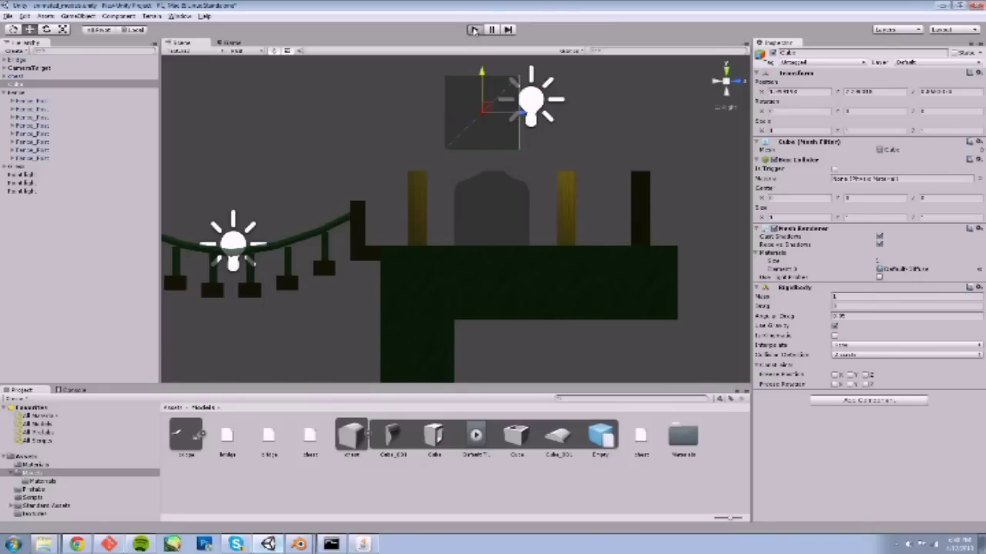
{"action": "left_click", "coordinate": [474, 29]}
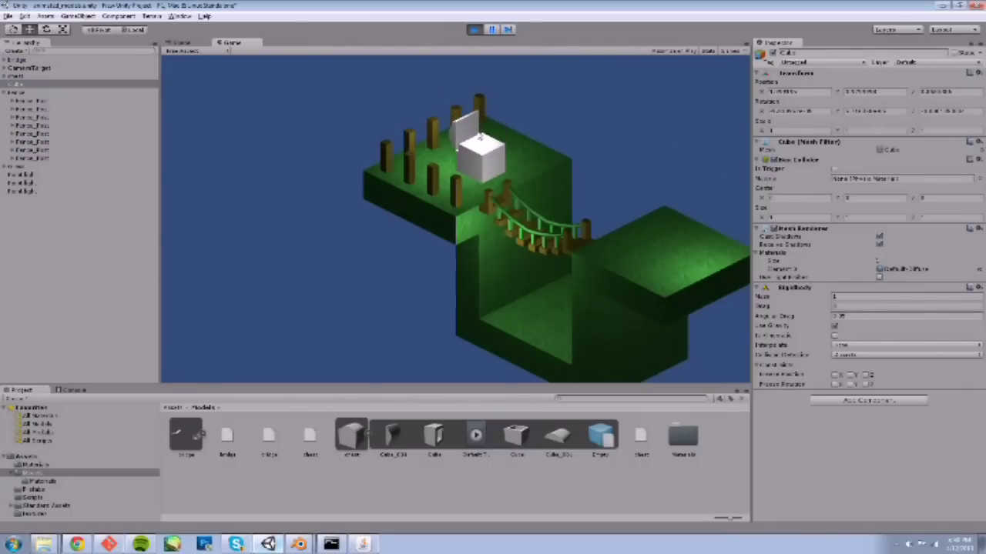
{"action": "left_click", "coordinate": [473, 30]}
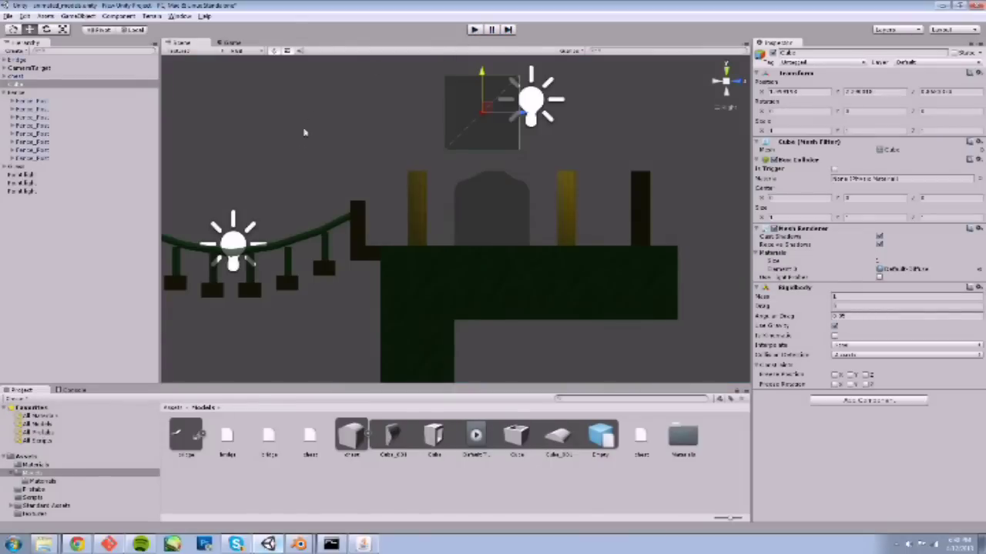
- Expand the chest's child objects and add a Mesh Collider to its lid, Cube_001
{"action": "left_click", "coordinate": [8, 83]}
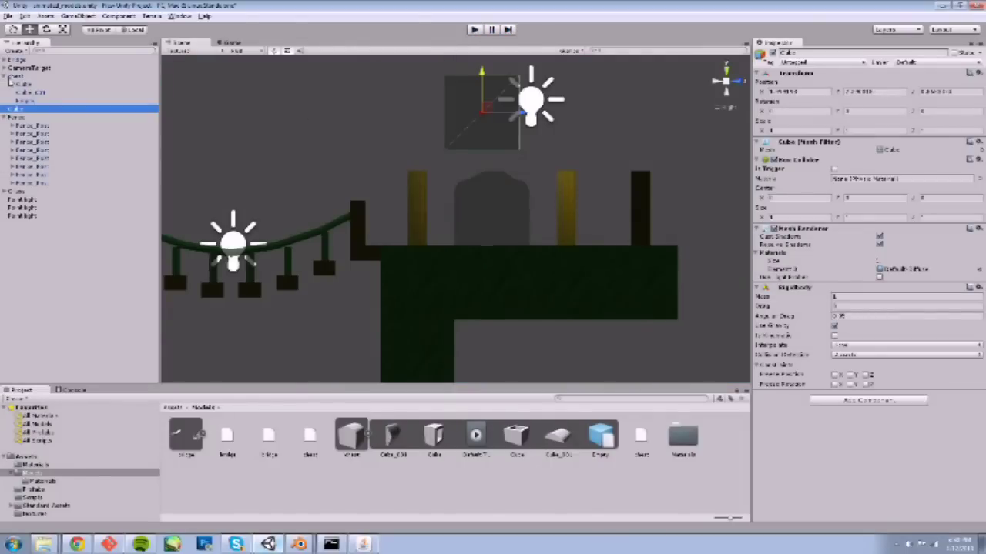
{"action": "left_click", "coordinate": [24, 92]}
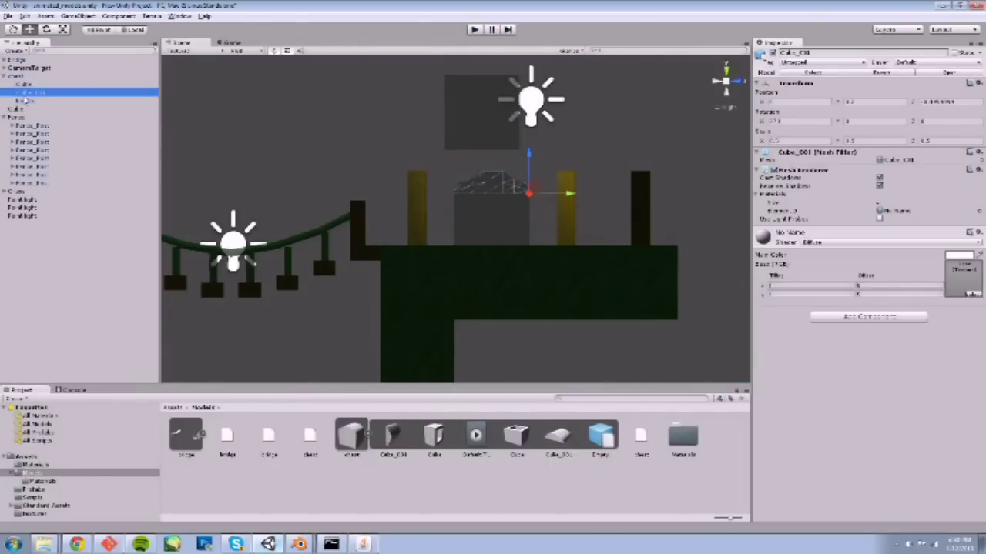
{"action": "left_click", "coordinate": [838, 319]}
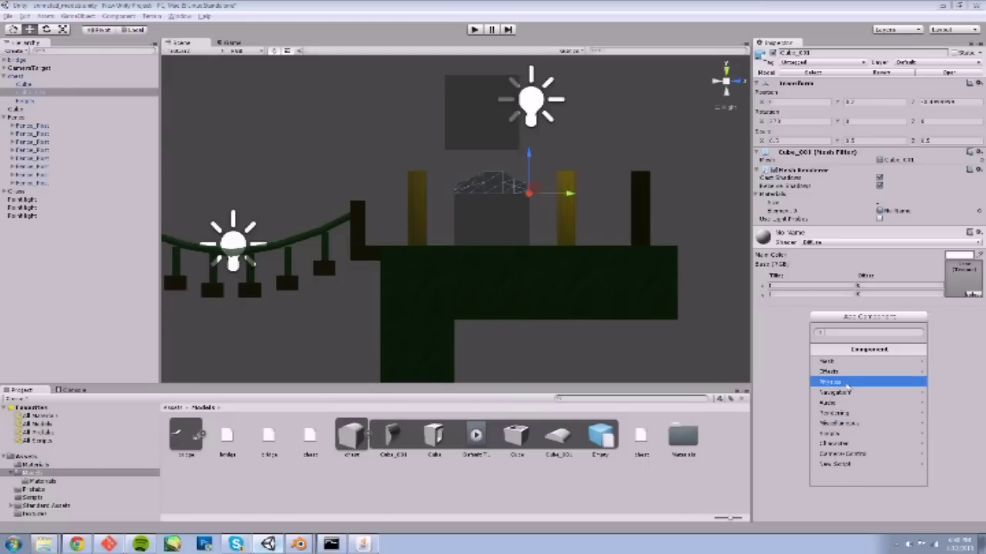
{"action": "left_click", "coordinate": [843, 383]}
{"action": "left_click", "coordinate": [851, 414]}
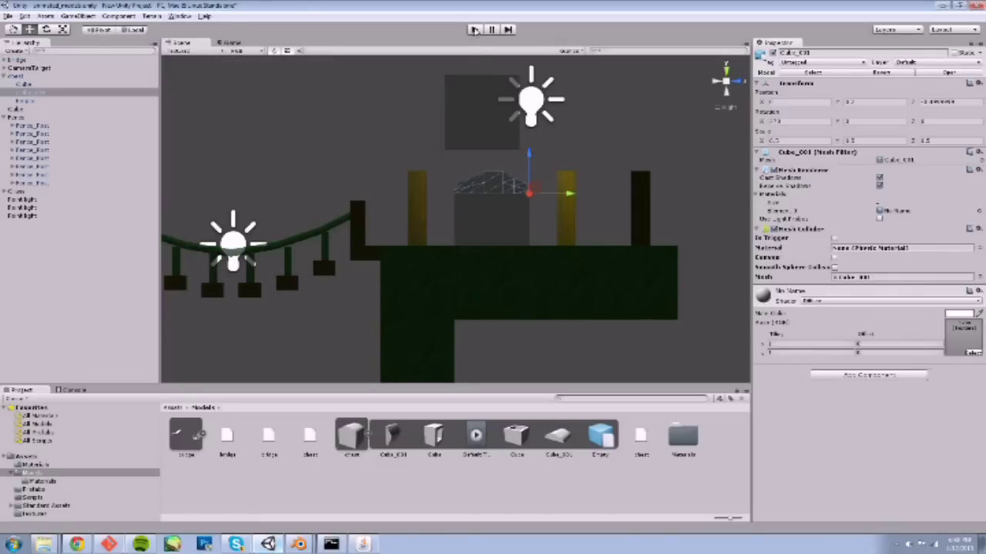
- Run the game twice to watch how the falling cube reacts to the opening lid, stopping it after each run
{"action": "left_click", "coordinate": [474, 29]}
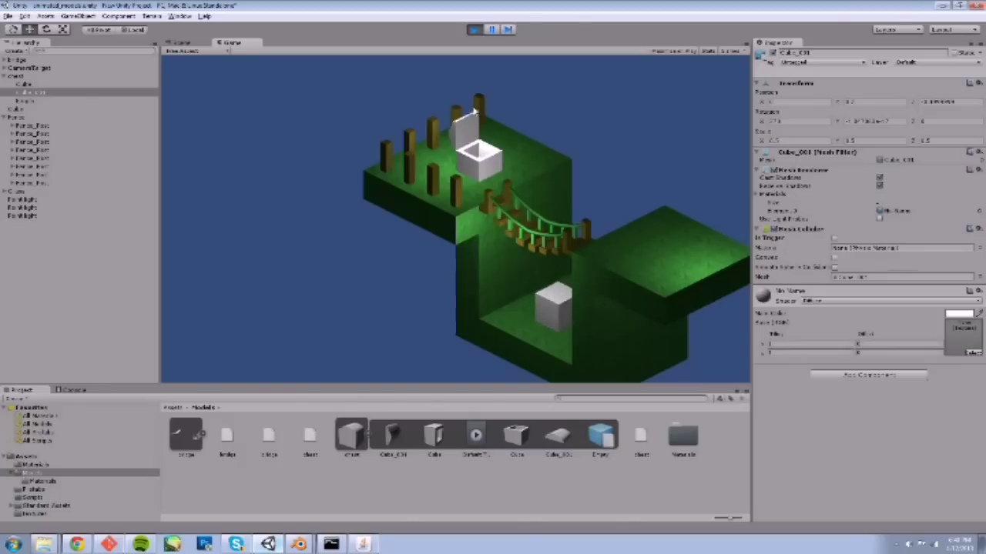
{"action": "left_click", "coordinate": [473, 30]}
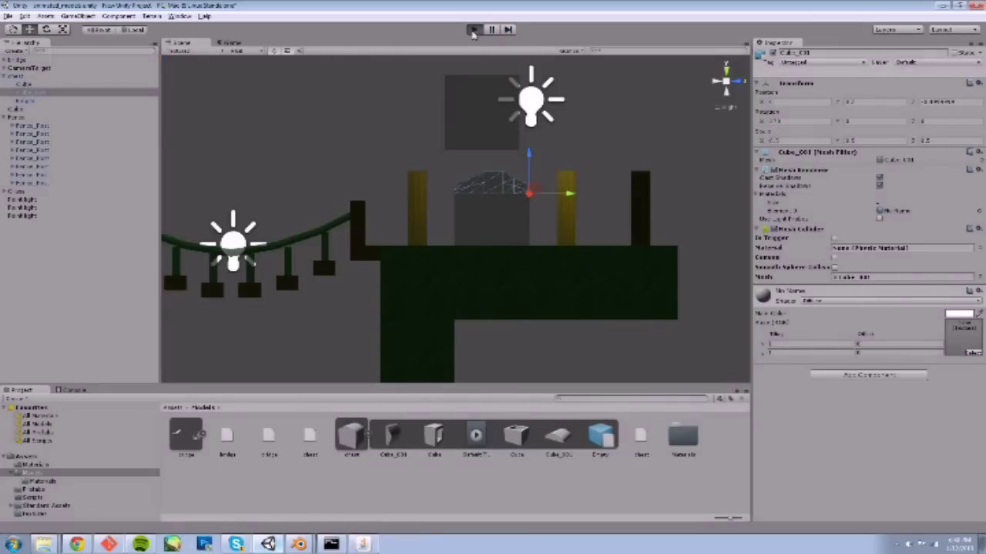
{"action": "key", "text": "ctrl+p"}
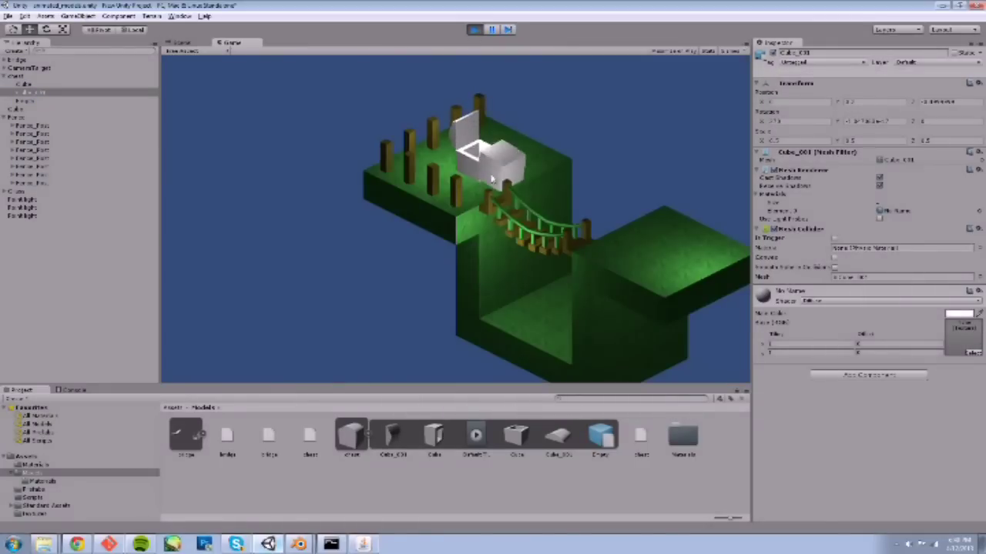
{"action": "left_click", "coordinate": [473, 30]}
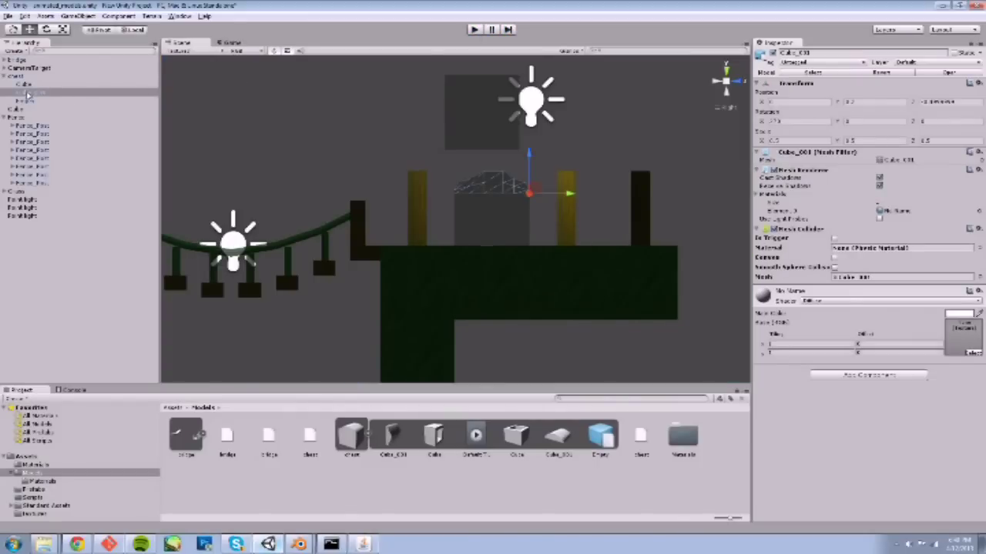
- Add a Box Collider to the chest's base cube and test the falling cube against it in a game run
{"action": "left_click", "coordinate": [28, 85]}
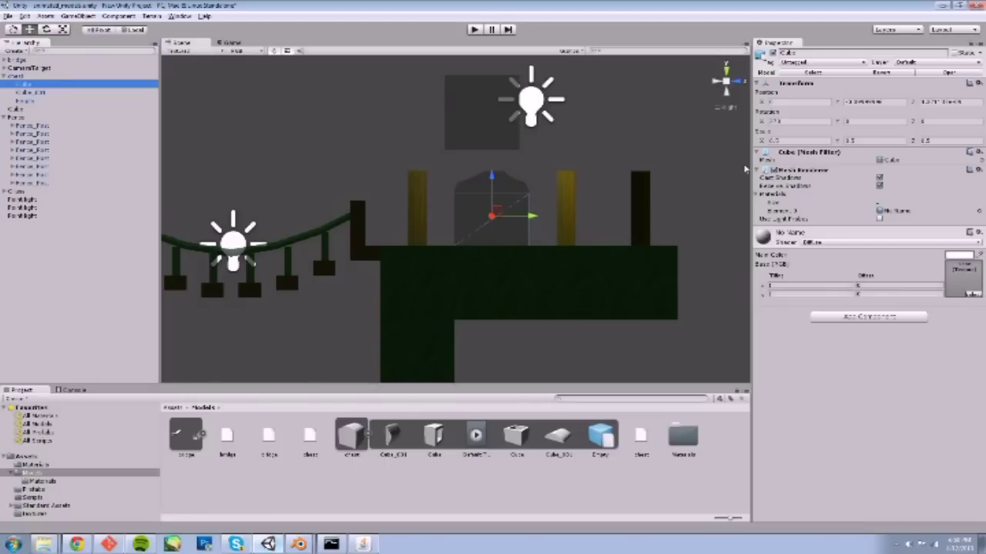
{"action": "left_click", "coordinate": [869, 316]}
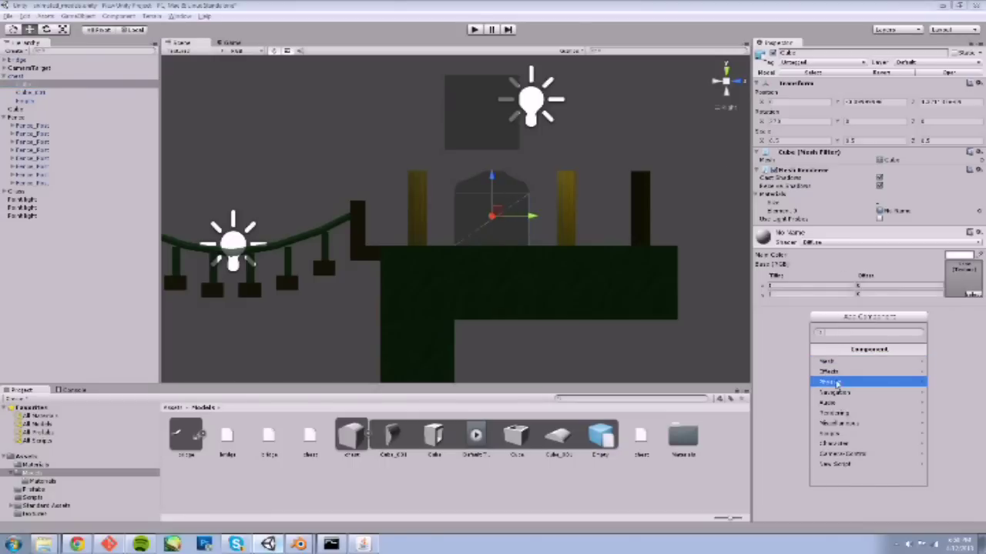
{"action": "left_click", "coordinate": [837, 383]}
{"action": "left_click", "coordinate": [840, 380]}
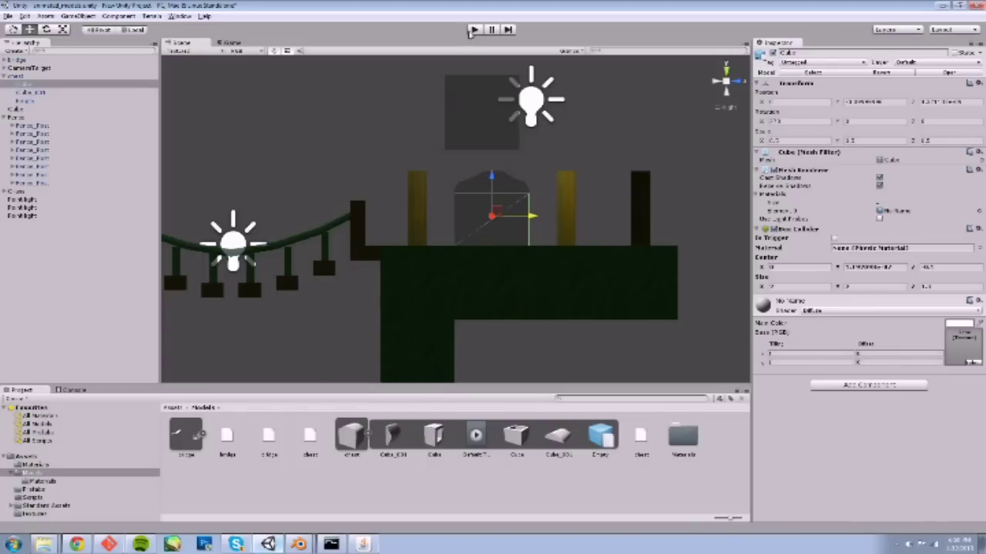
{"action": "left_click", "coordinate": [473, 30]}
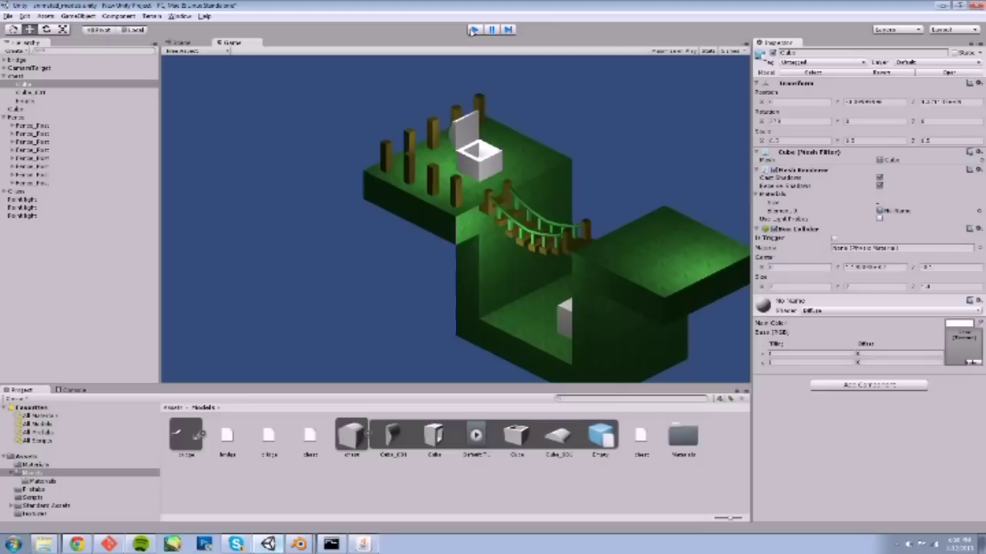
{"action": "left_click", "coordinate": [473, 29]}
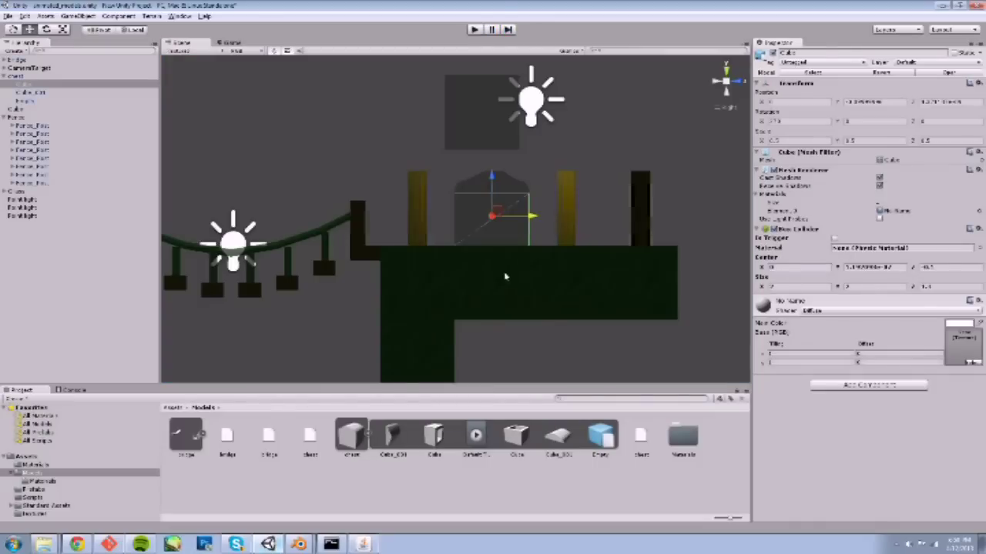